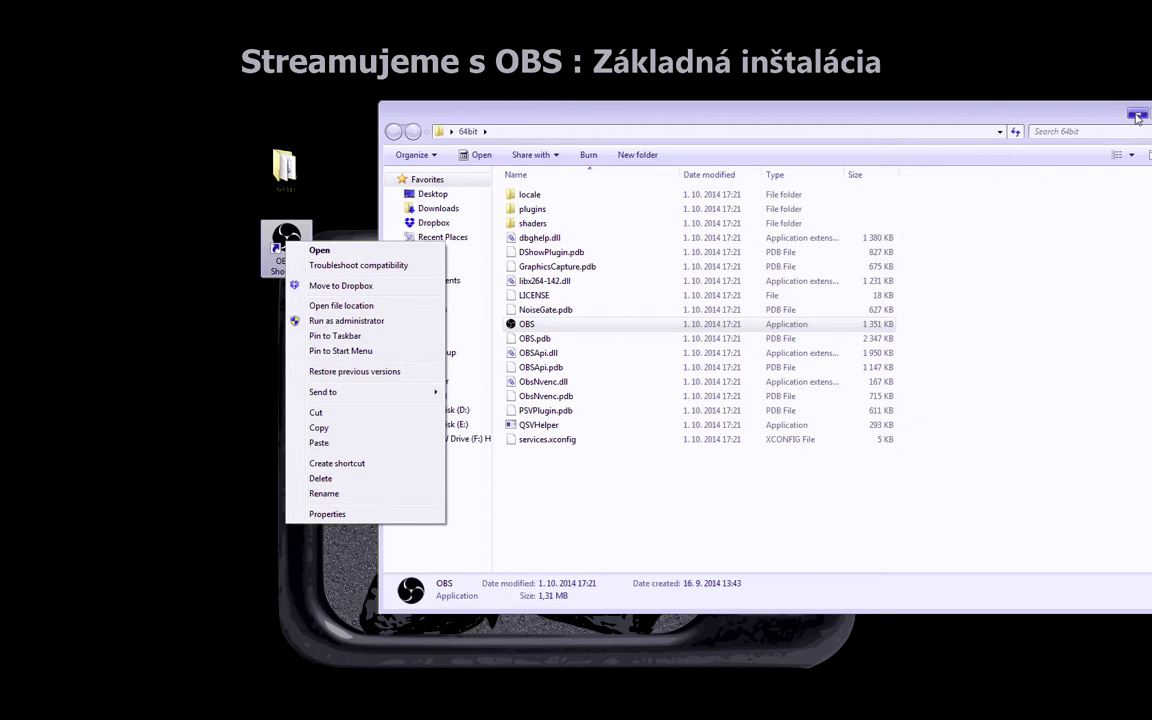
Append the -multi parameter to the target of the desktop OBS shortcut and save its properties.
{"action": "right_click", "coordinate": [275, 257]}
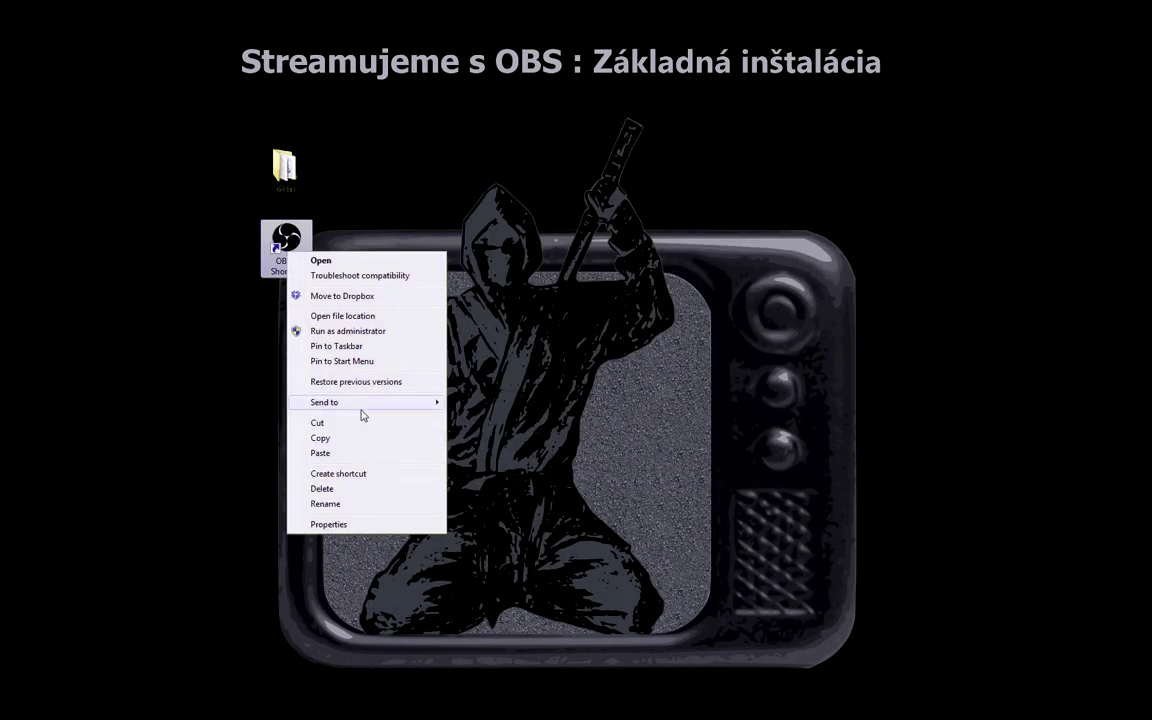
{"action": "left_click", "coordinate": [362, 520]}
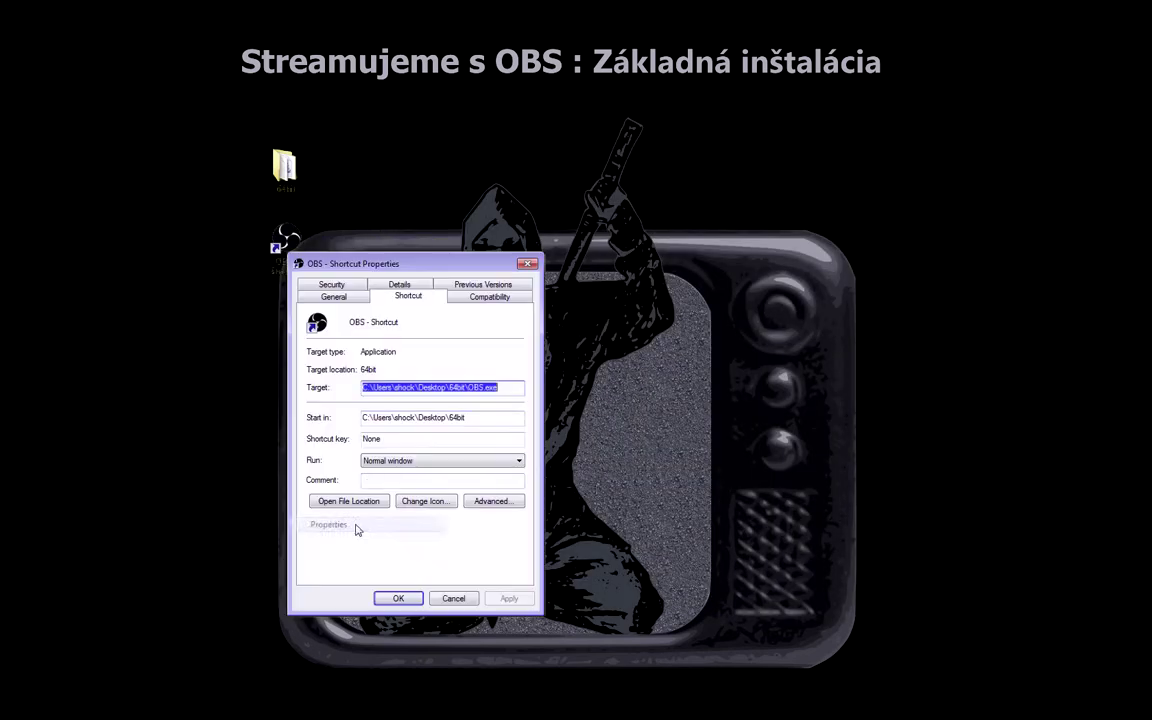
{"action": "left_click", "coordinate": [510, 387]}
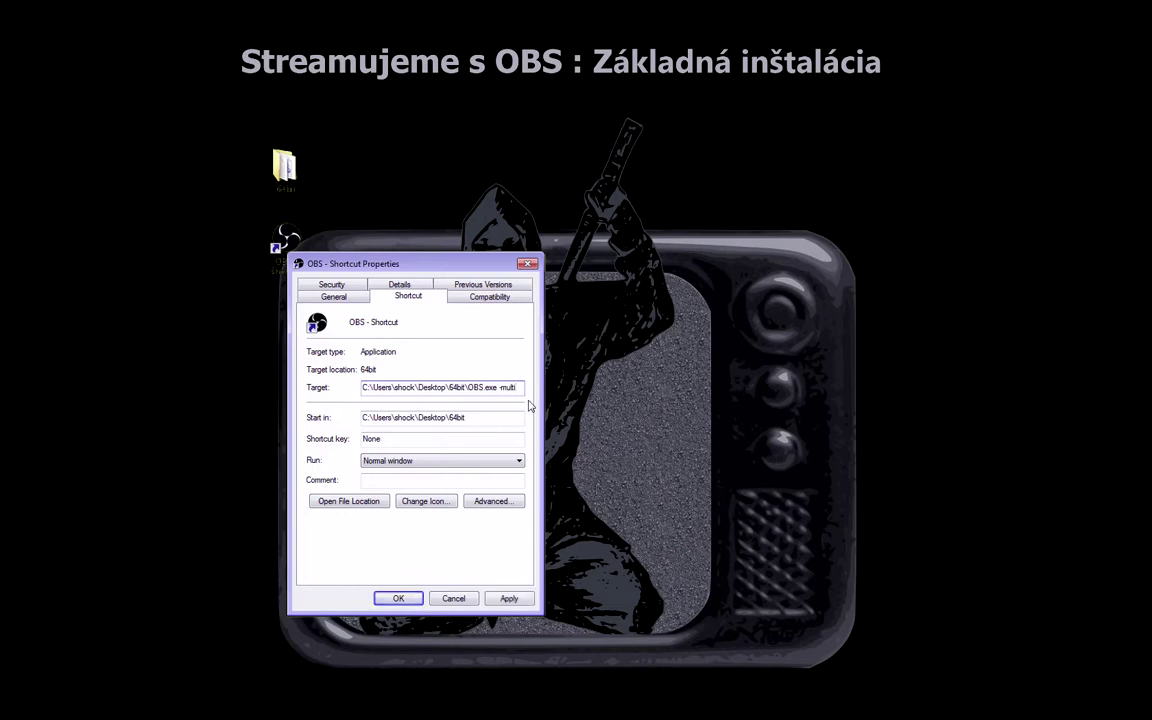
{"action": "left_click", "coordinate": [509, 599]}
{"action": "left_click", "coordinate": [398, 598]}
Launch OBS from the desktop shortcut, move its window towards the middle of the desktop and close it.
{"action": "double_click", "coordinate": [289, 268]}
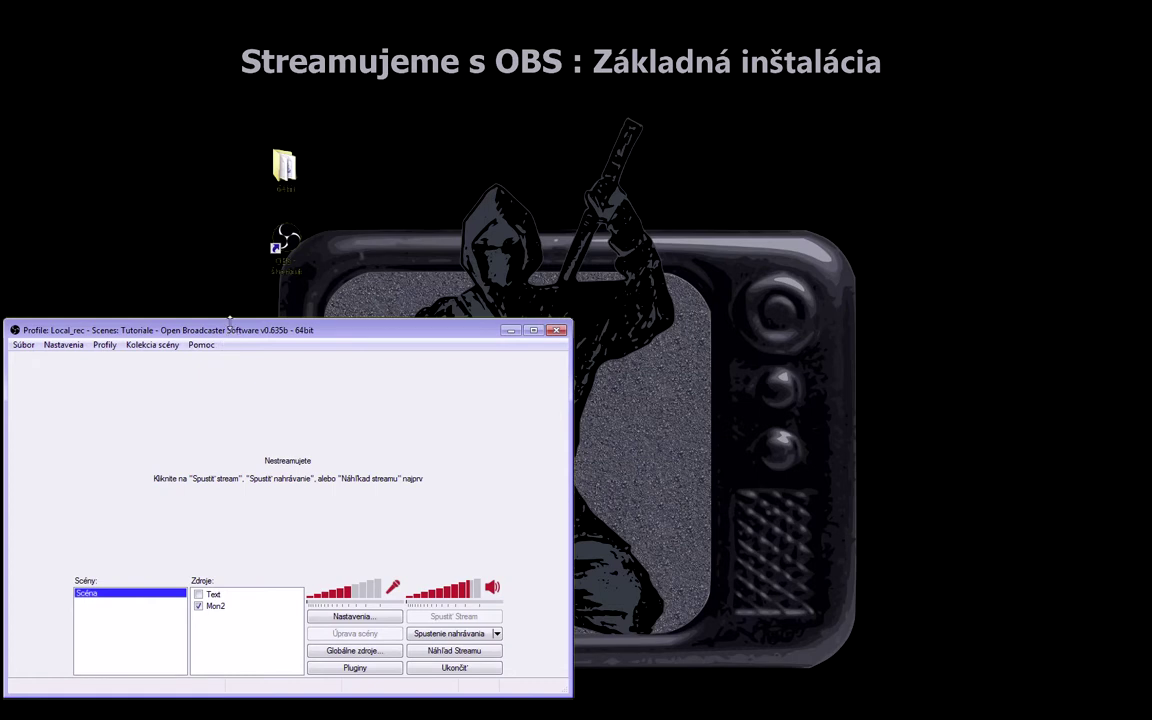
{"action": "left_click_drag", "start_coordinate": [220, 335], "coordinate": [407, 167]}
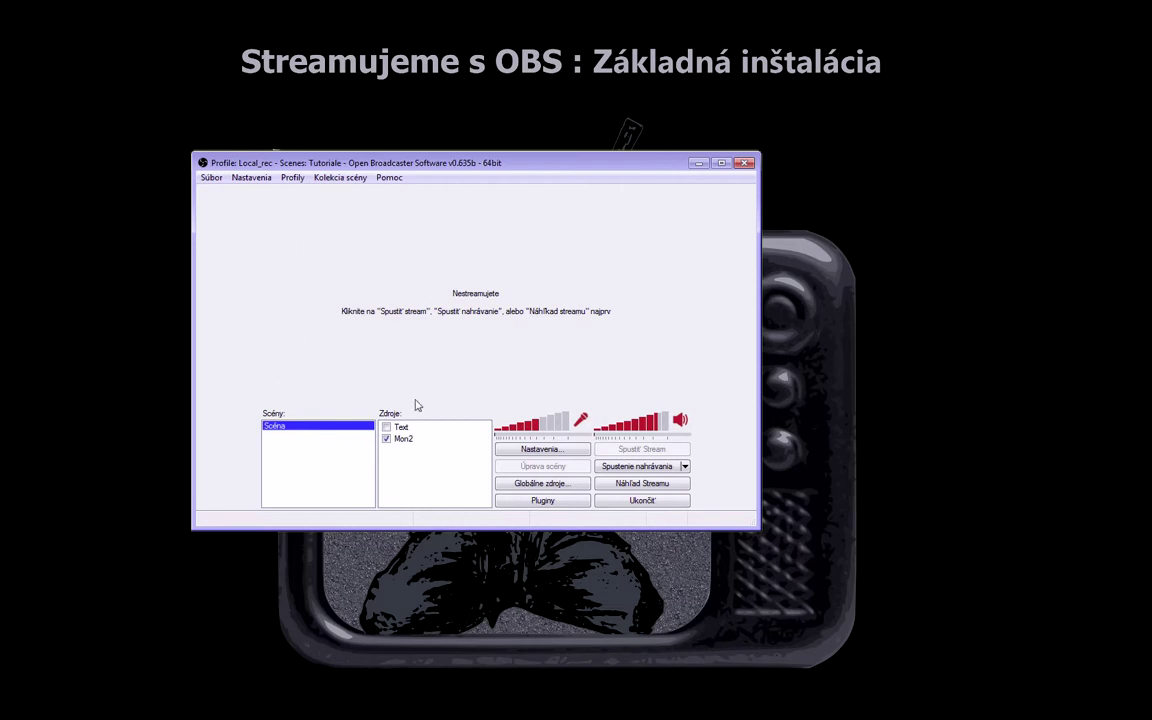
{"action": "left_click_drag", "start_coordinate": [351, 167], "coordinate": [522, 148]}
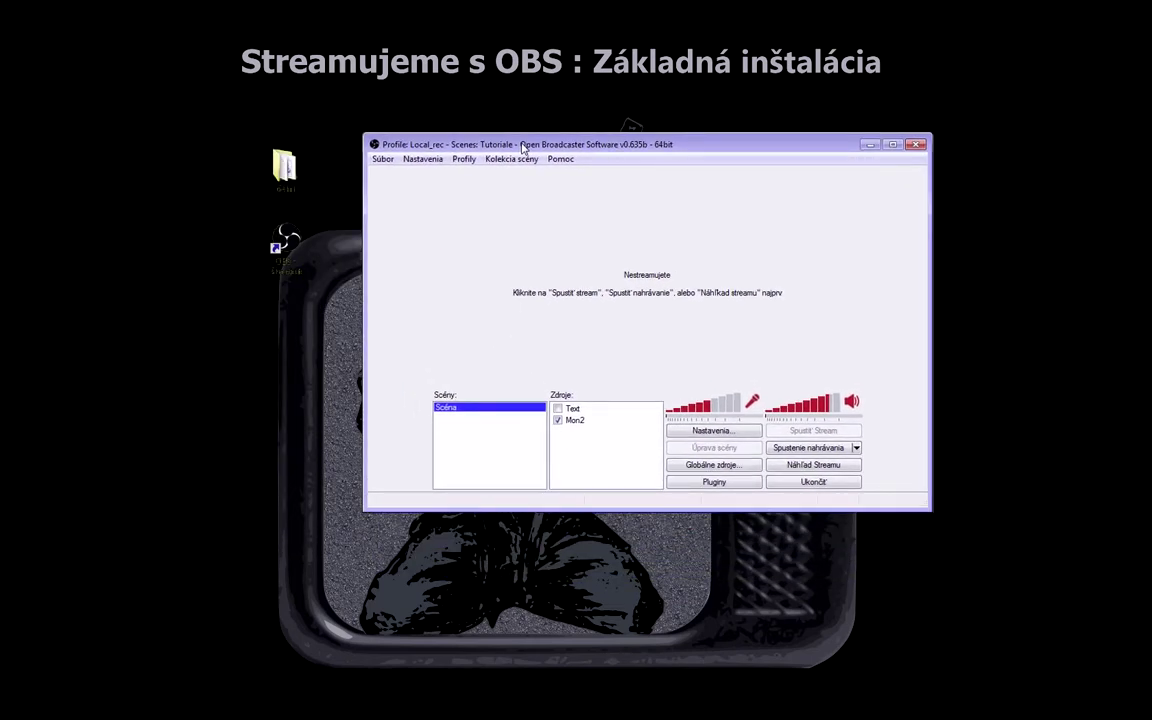
{"action": "left_click_drag", "start_coordinate": [522, 148], "coordinate": [508, 160]}
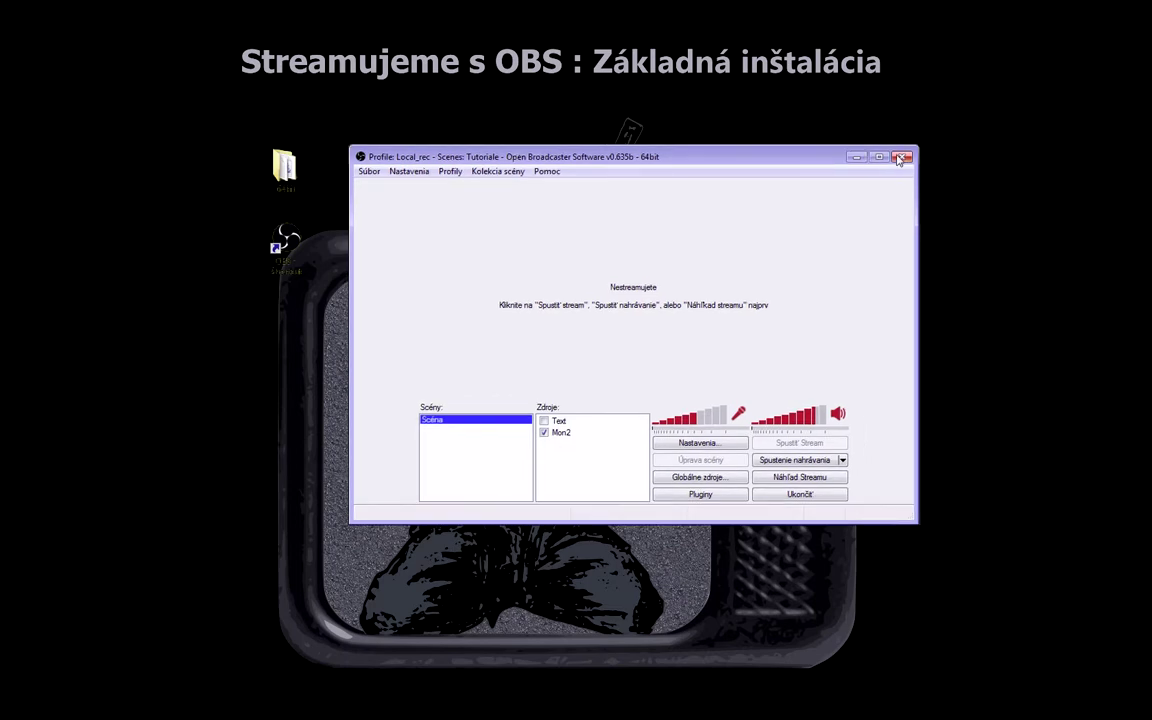
{"action": "left_click", "coordinate": [903, 159]}
Open the OBS shortcut's properties and the 64bit folder, and arrange both windows so they can be seen together.
{"action": "right_click", "coordinate": [282, 249]}
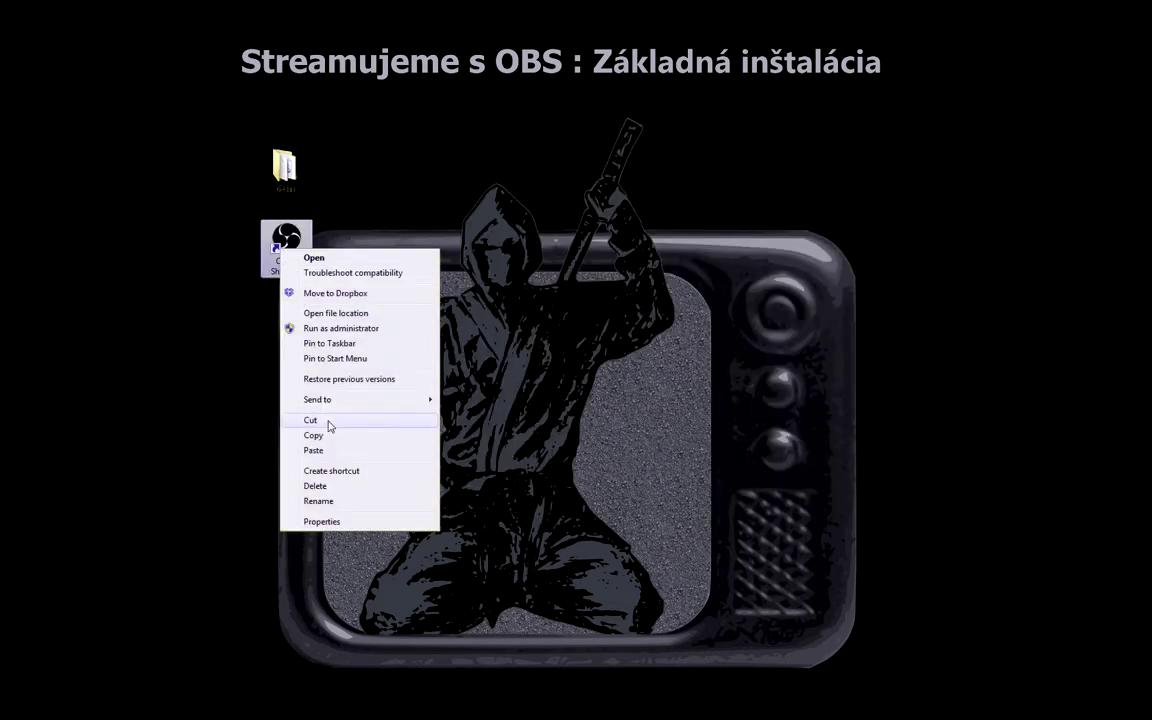
{"action": "left_click", "coordinate": [331, 522]}
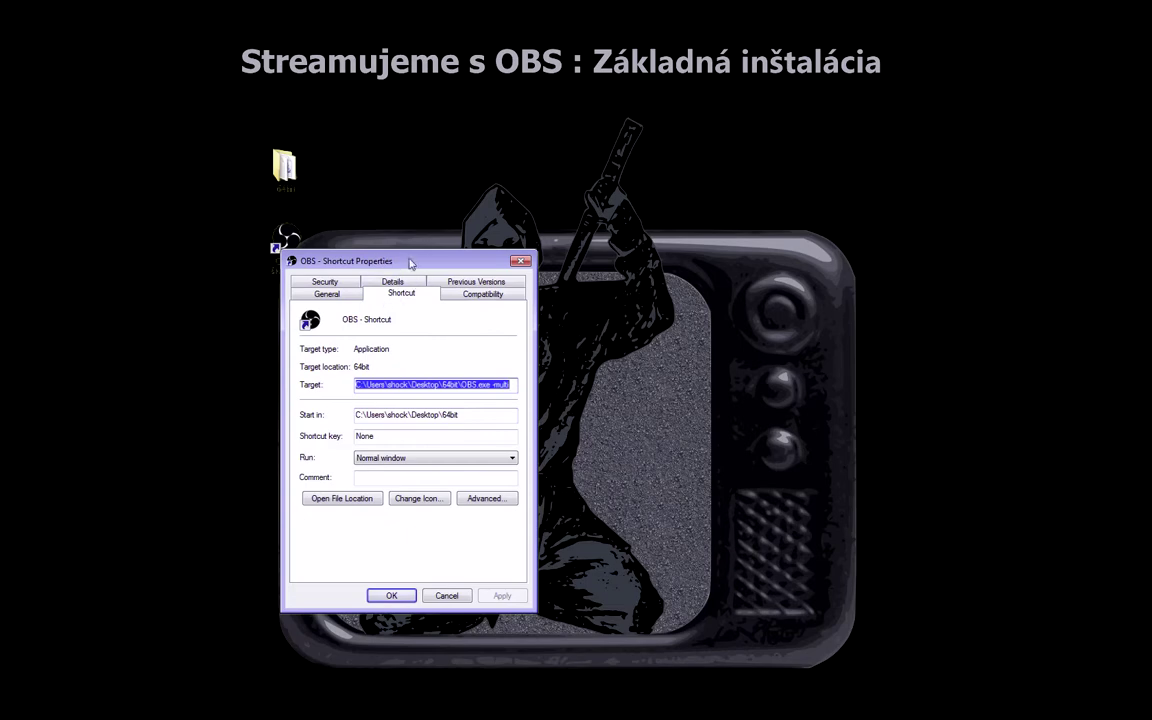
{"action": "left_click_drag", "start_coordinate": [410, 263], "coordinate": [766, 173]}
{"action": "left_click", "coordinate": [308, 168]}
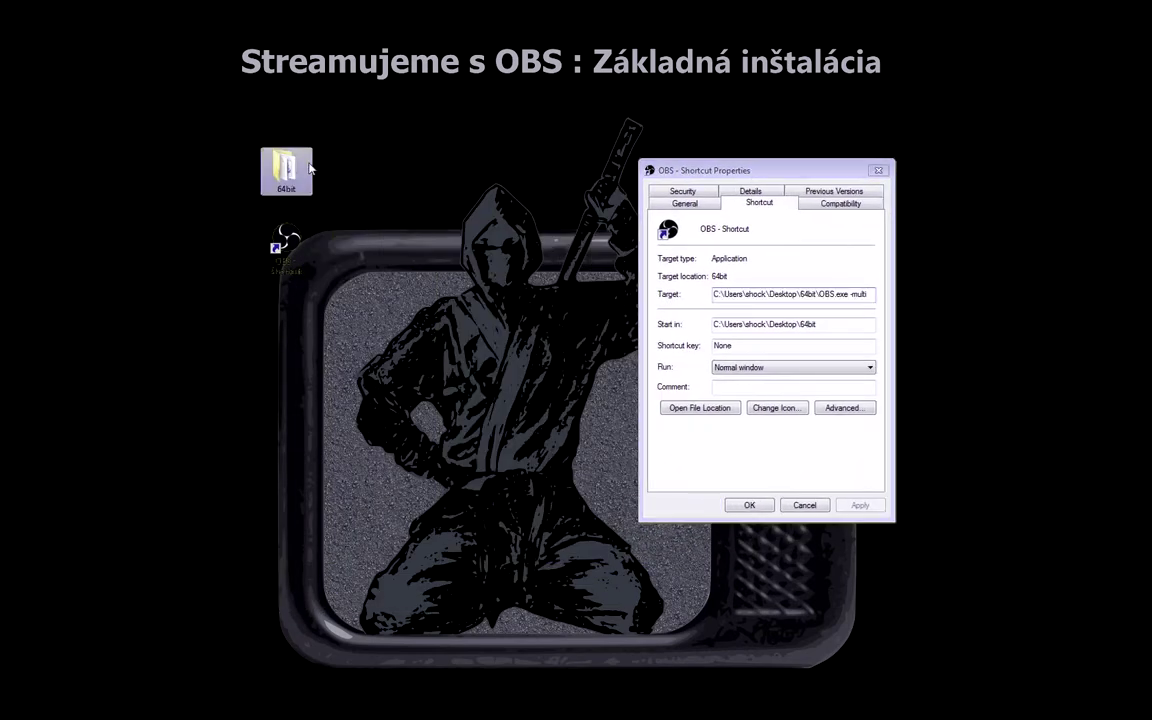
{"action": "double_click", "coordinate": [308, 168]}
{"action": "left_click_drag", "start_coordinate": [566, 117], "coordinate": [289, 339]}
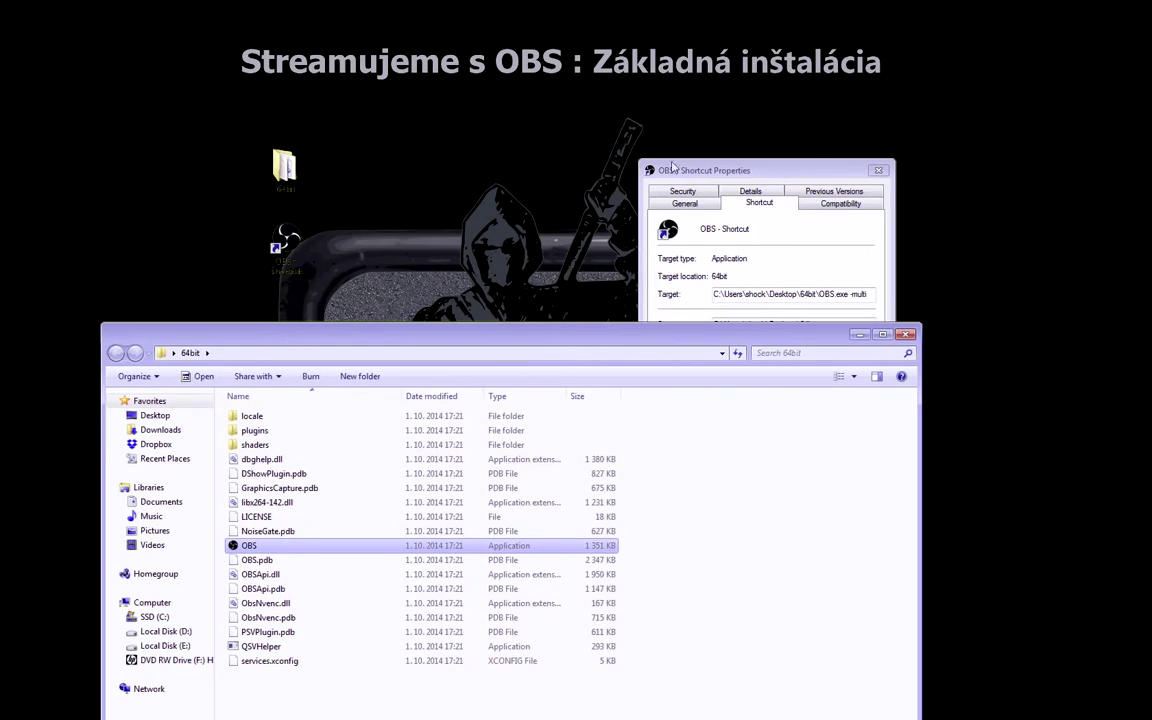
{"action": "left_click_drag", "start_coordinate": [750, 168], "coordinate": [670, 52]}
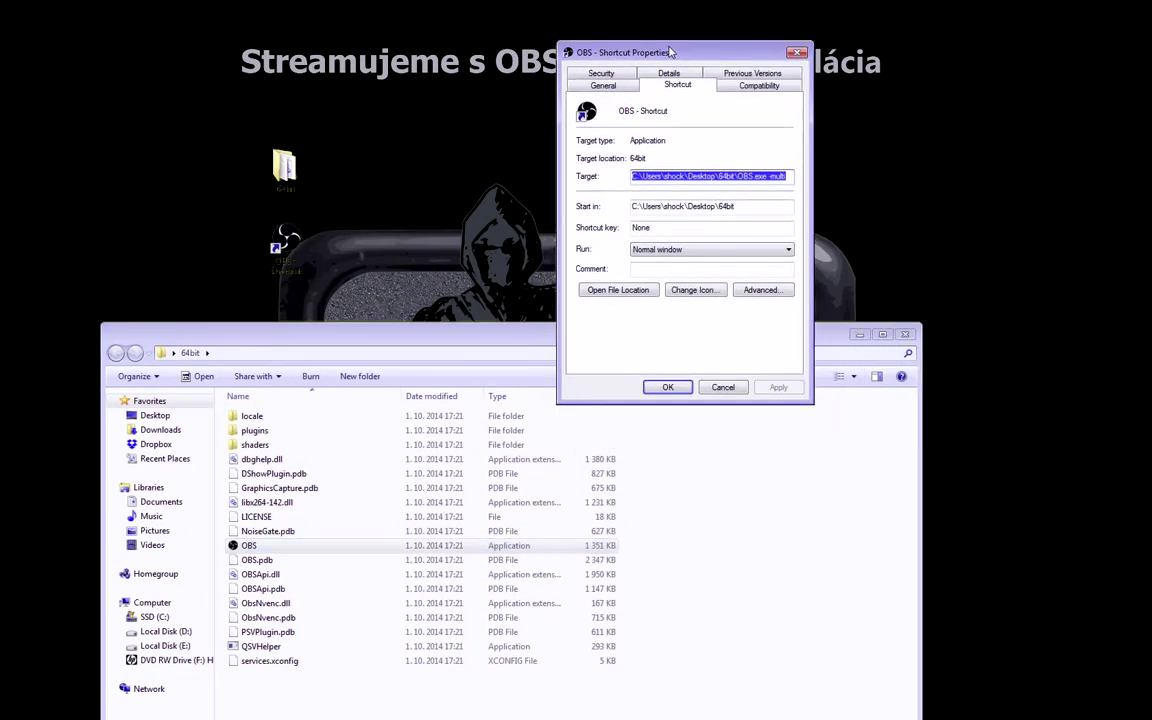
Append the -portable parameter after -multi in the OBS shortcut's target and save the properties.
{"action": "left_click", "coordinate": [785, 177]}
{"action": "type", "text": "portable"}
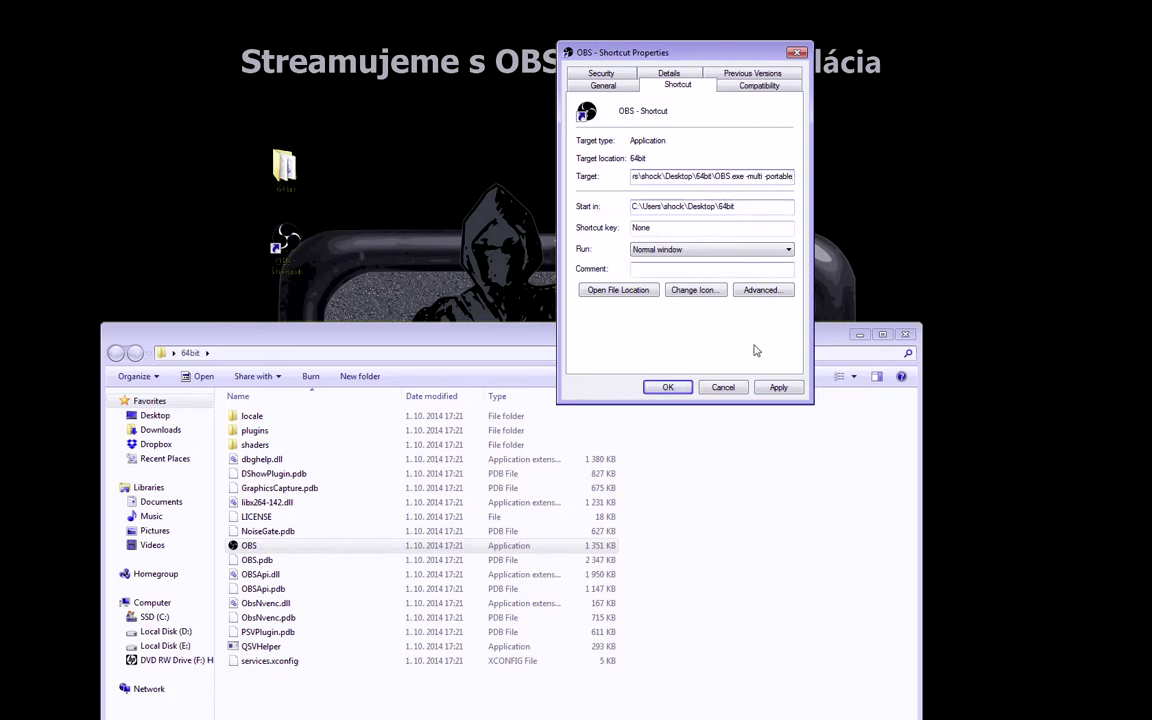
{"action": "left_click", "coordinate": [777, 389]}
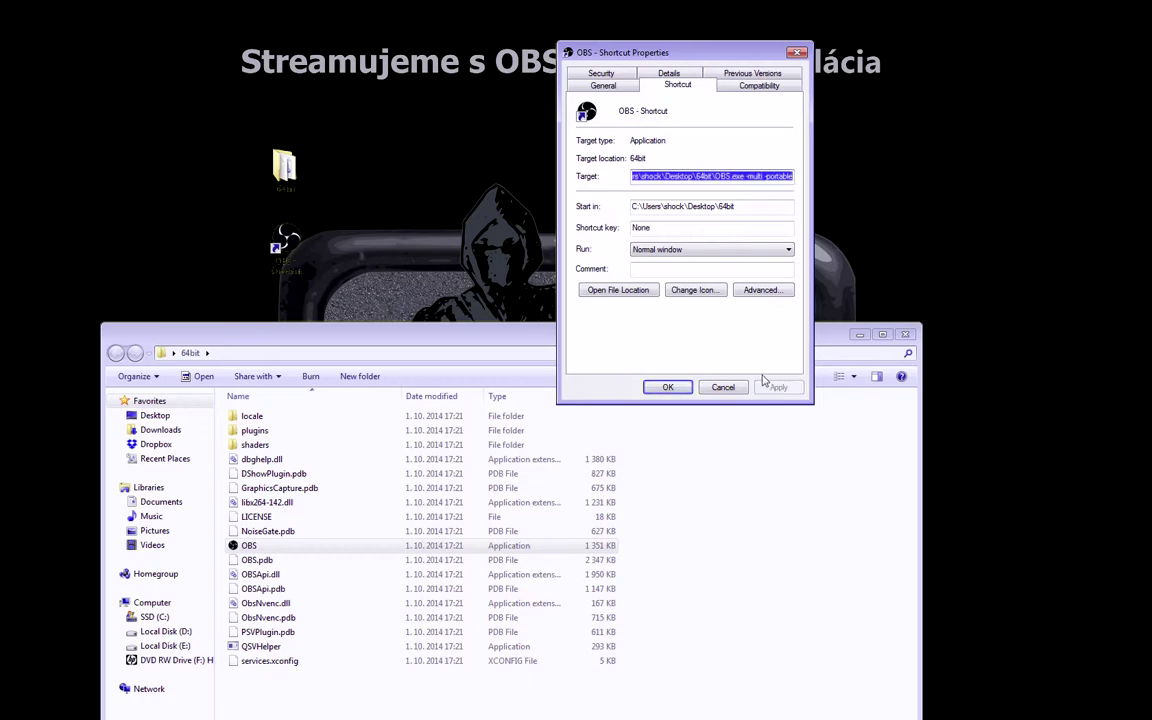
{"action": "left_click", "coordinate": [667, 387]}
Launch OBS from the desktop shortcut and arrange its window and the 64bit folder to inspect the folder's contents.
{"action": "double_click", "coordinate": [284, 242]}
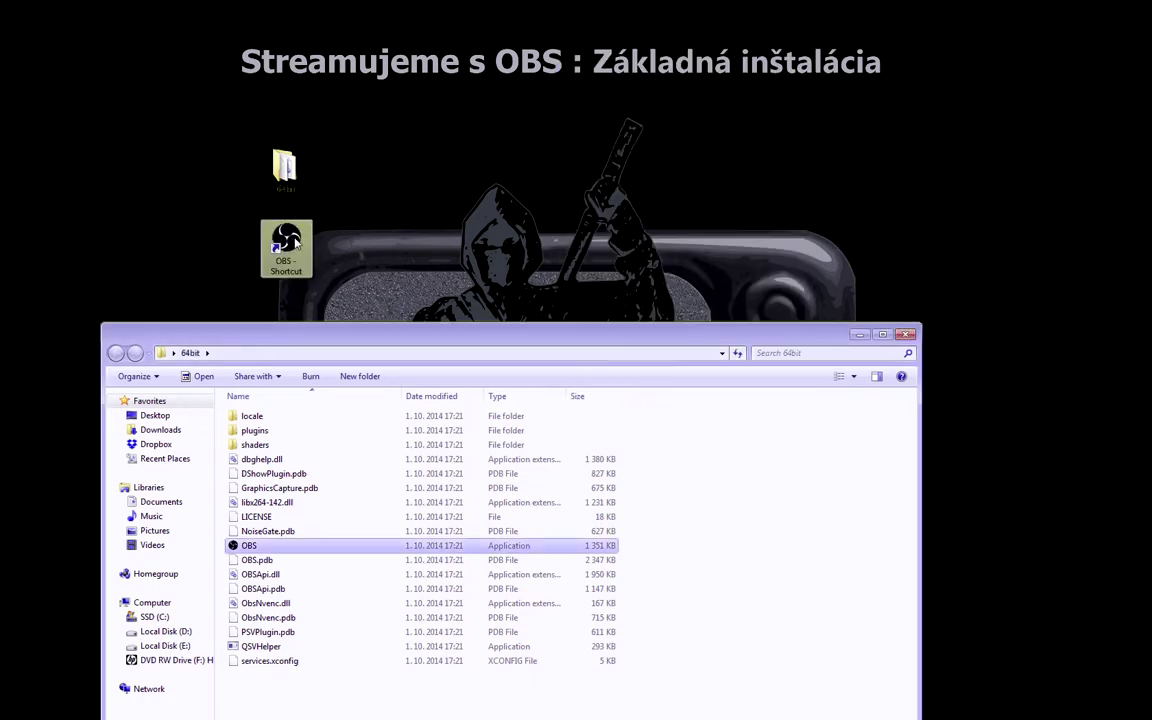
{"action": "left_click_drag", "start_coordinate": [536, 130], "coordinate": [765, 62]}
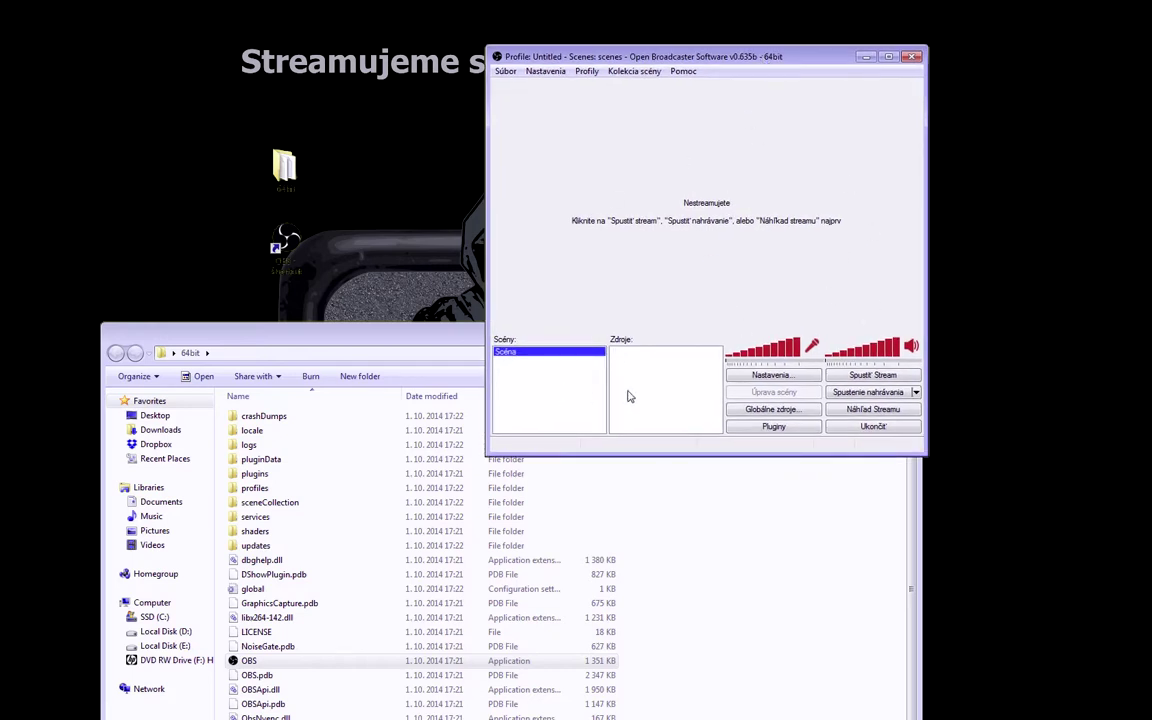
{"action": "left_click_drag", "start_coordinate": [252, 330], "coordinate": [229, 290]}
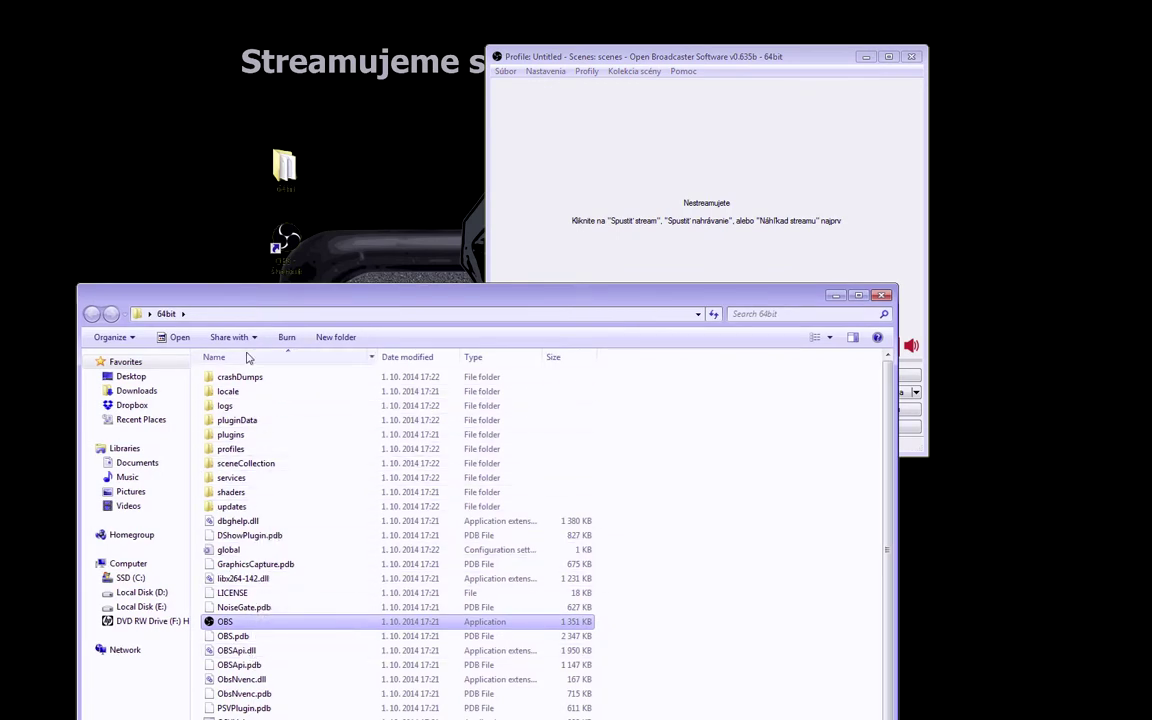
{"action": "left_click_drag", "start_coordinate": [349, 301], "coordinate": [344, 331]}
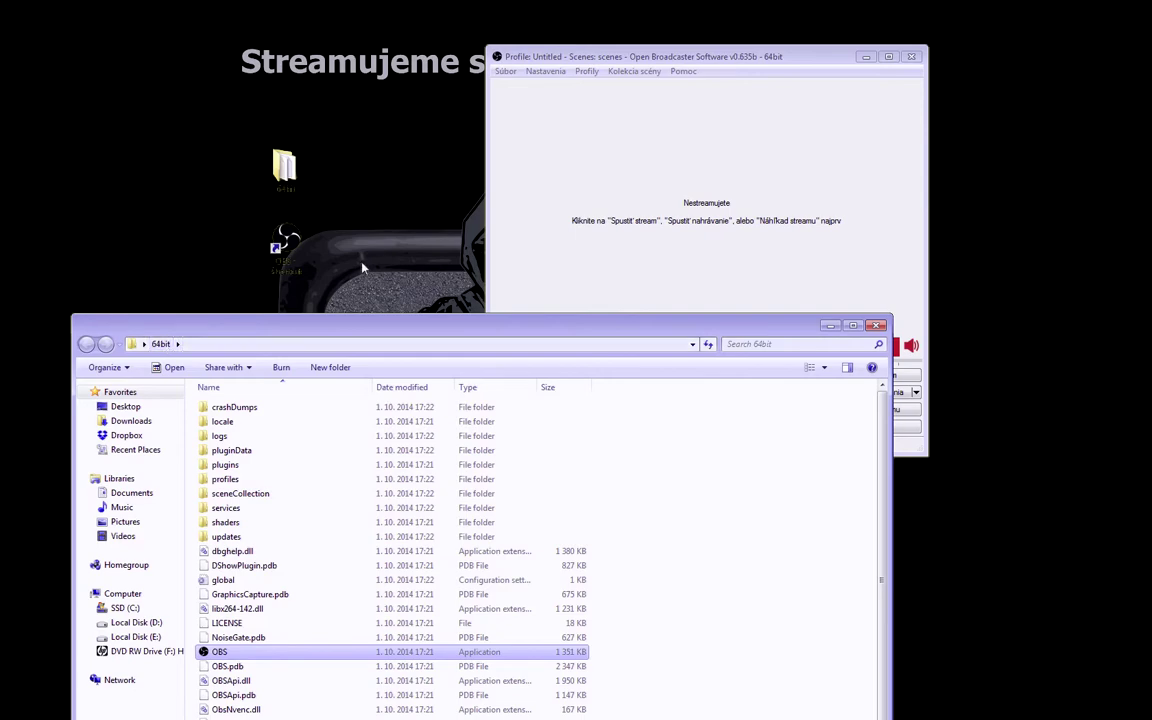
{"action": "left_click_drag", "start_coordinate": [343, 335], "coordinate": [338, 422]}
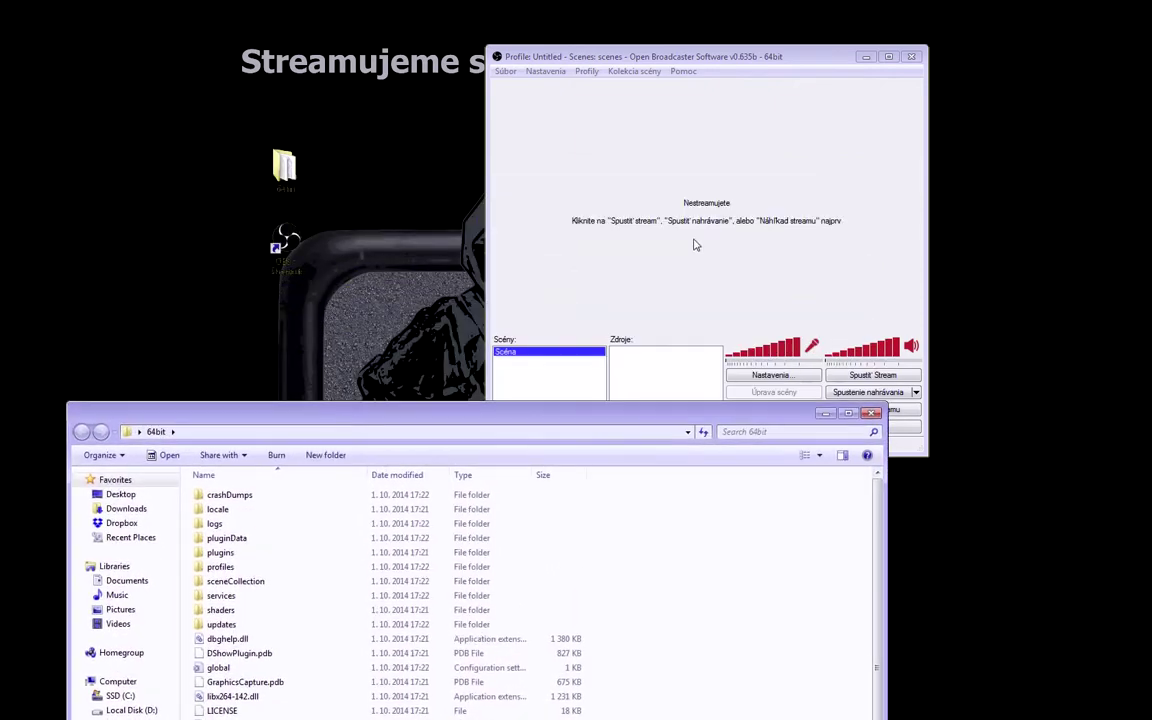
Reposition the 64bit folder window to show more of its files and close OBS.
{"action": "left_click", "coordinate": [843, 150]}
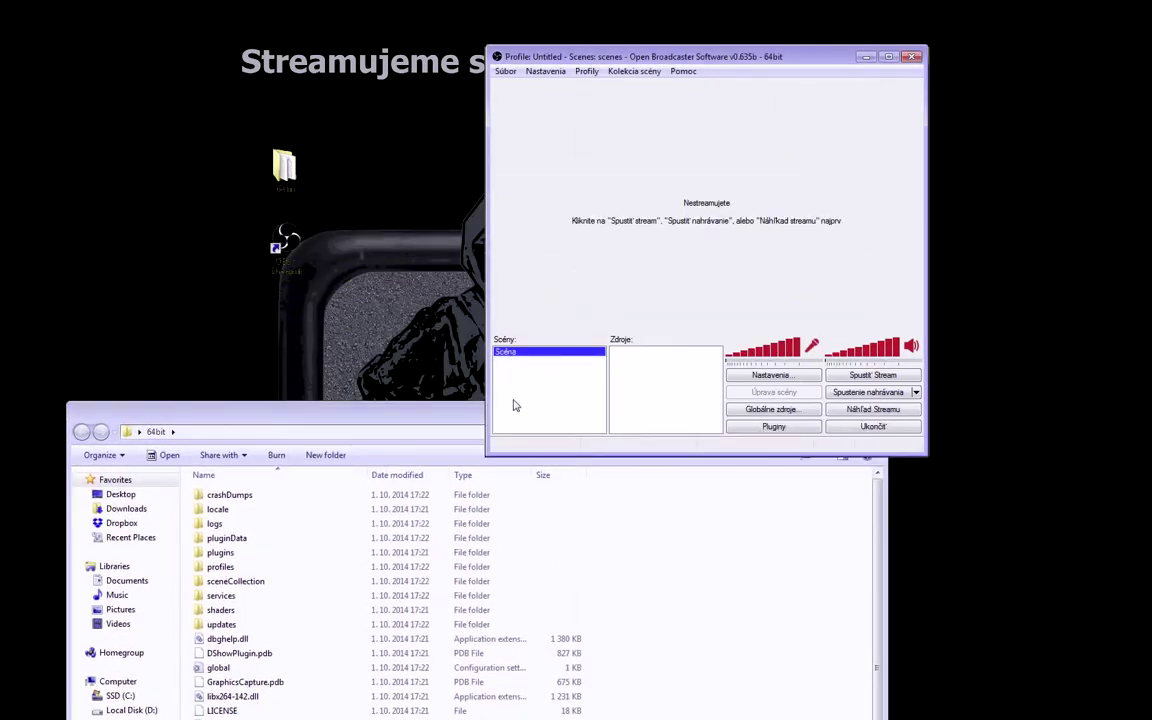
{"action": "left_click_drag", "start_coordinate": [380, 430], "coordinate": [347, 350]}
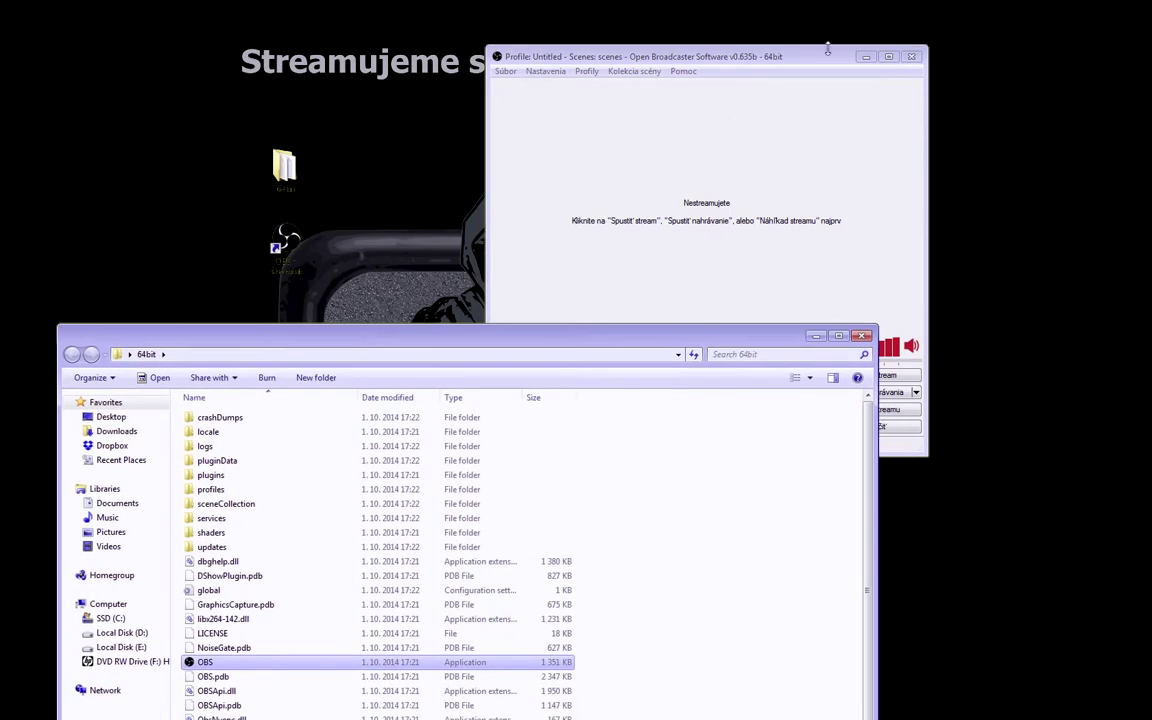
{"action": "left_click_drag", "start_coordinate": [476, 346], "coordinate": [768, 265]}
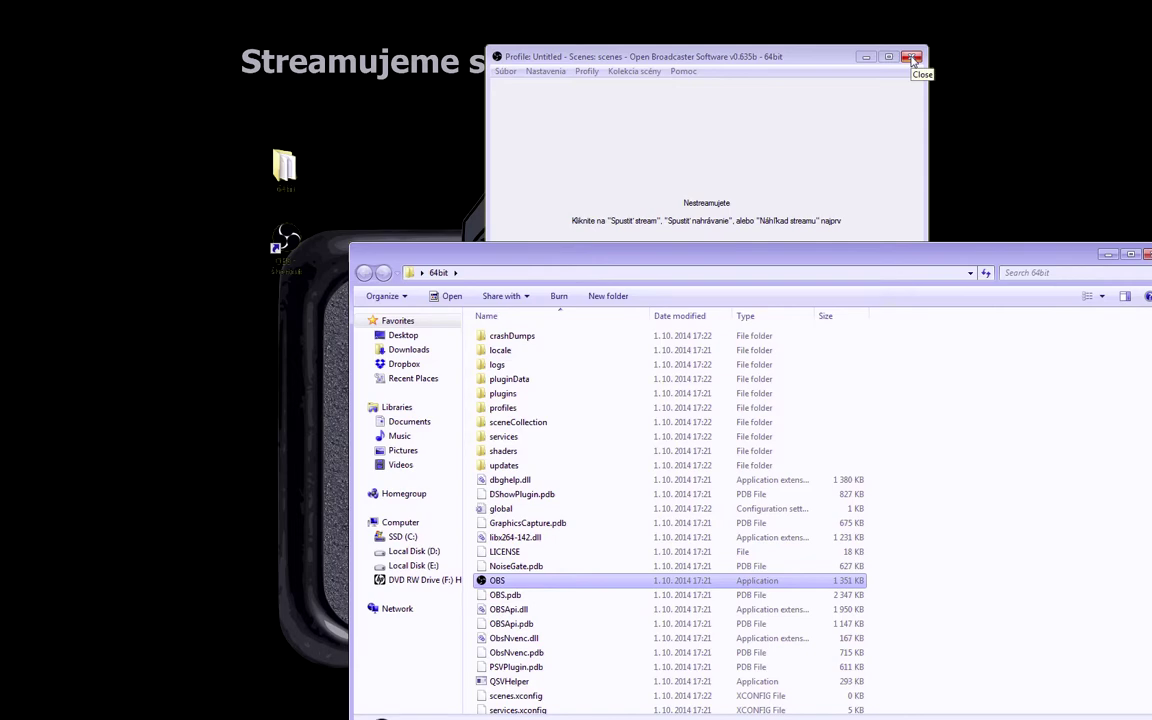
{"action": "left_click", "coordinate": [912, 58]}
{"action": "left_click_drag", "start_coordinate": [641, 266], "coordinate": [639, 144]}
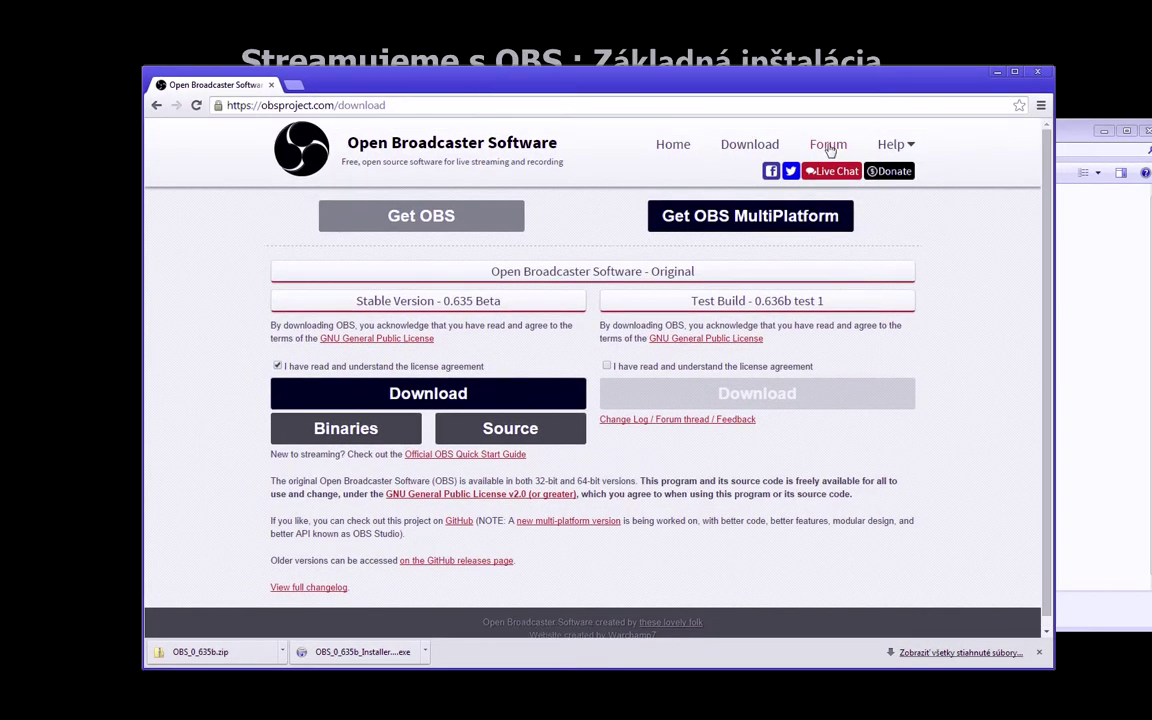
Switch to the browser and open the Plugins section of the OBS project forum.
{"action": "left_click", "coordinate": [829, 148]}
{"action": "scroll", "coordinate": [417, 295], "scroll_direction": "down", "scroll_amount": 1}
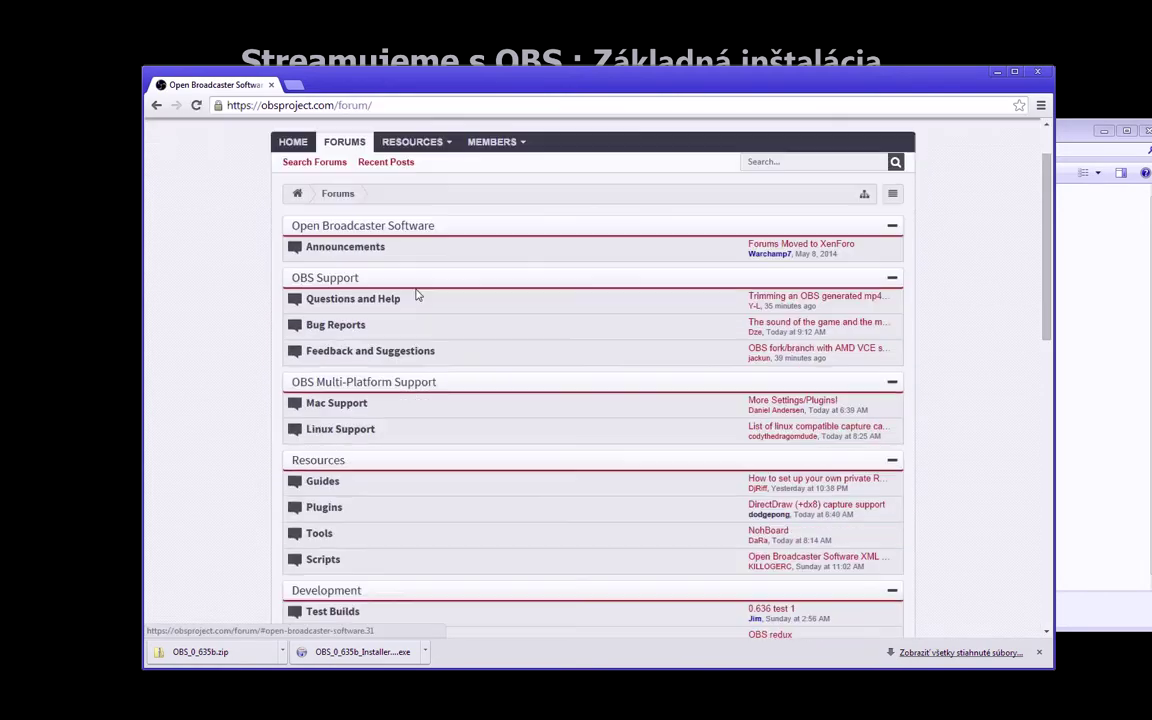
{"action": "scroll", "coordinate": [417, 295], "scroll_direction": "down", "scroll_amount": 1}
{"action": "left_click", "coordinate": [324, 440]}
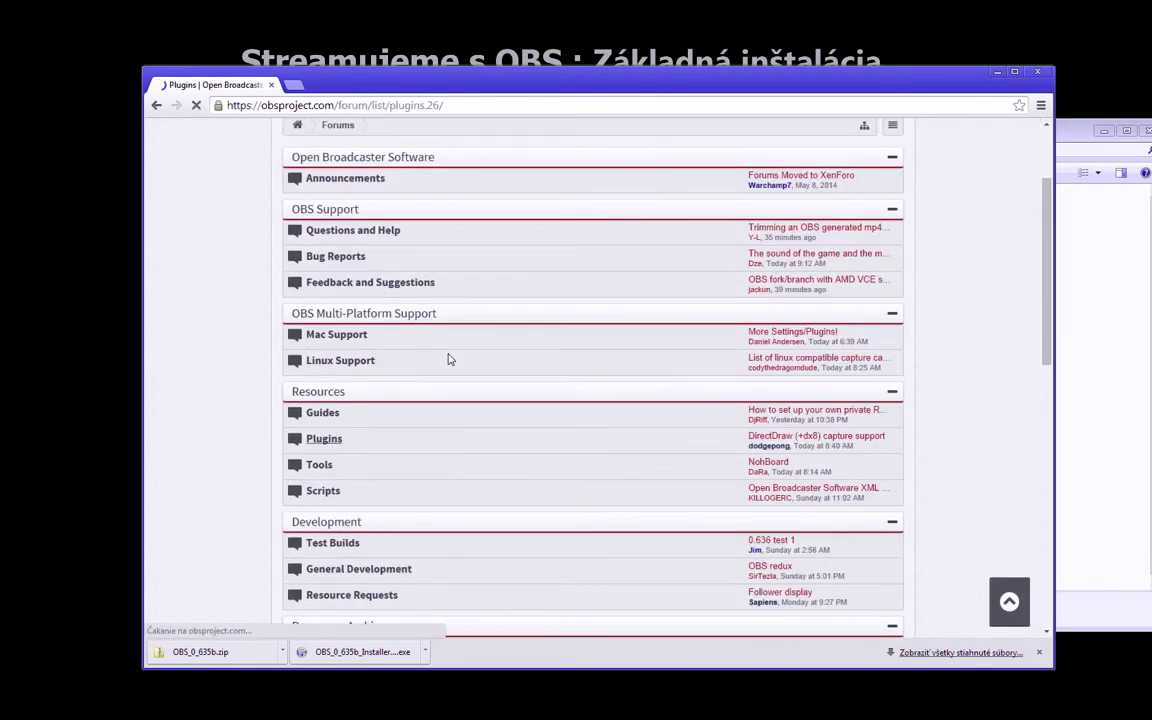
{"action": "scroll", "coordinate": [450, 340], "scroll_direction": "down", "scroll_amount": 2}
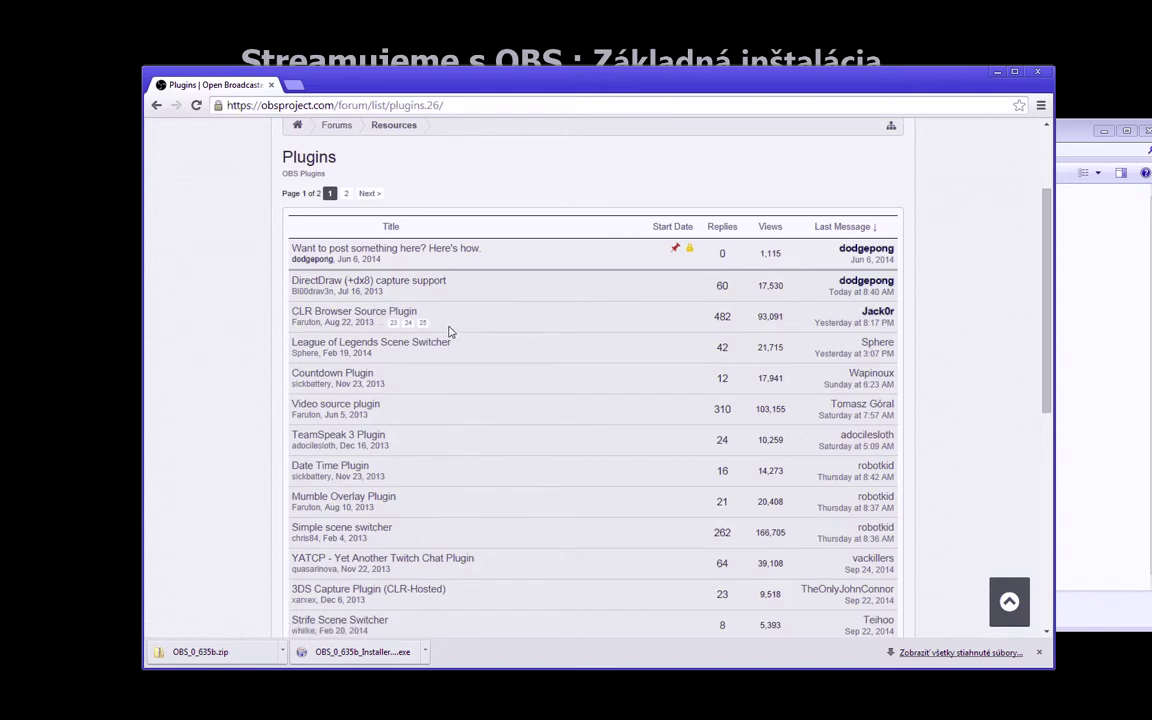
Open the CLR Browser Source Plugin, Video source plugin and Simple scene switcher threads in separate new tabs.
{"action": "mouse_move", "coordinate": [320, 316]}
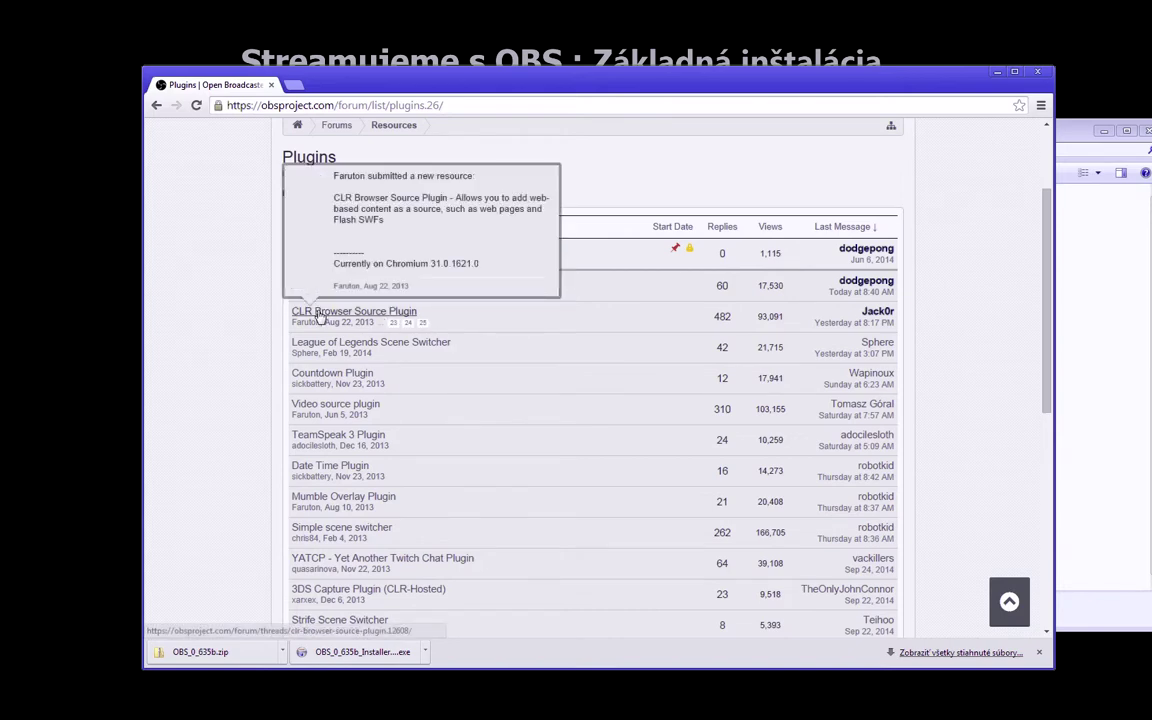
{"action": "right_click", "coordinate": [320, 316]}
{"action": "left_click", "coordinate": [365, 320]}
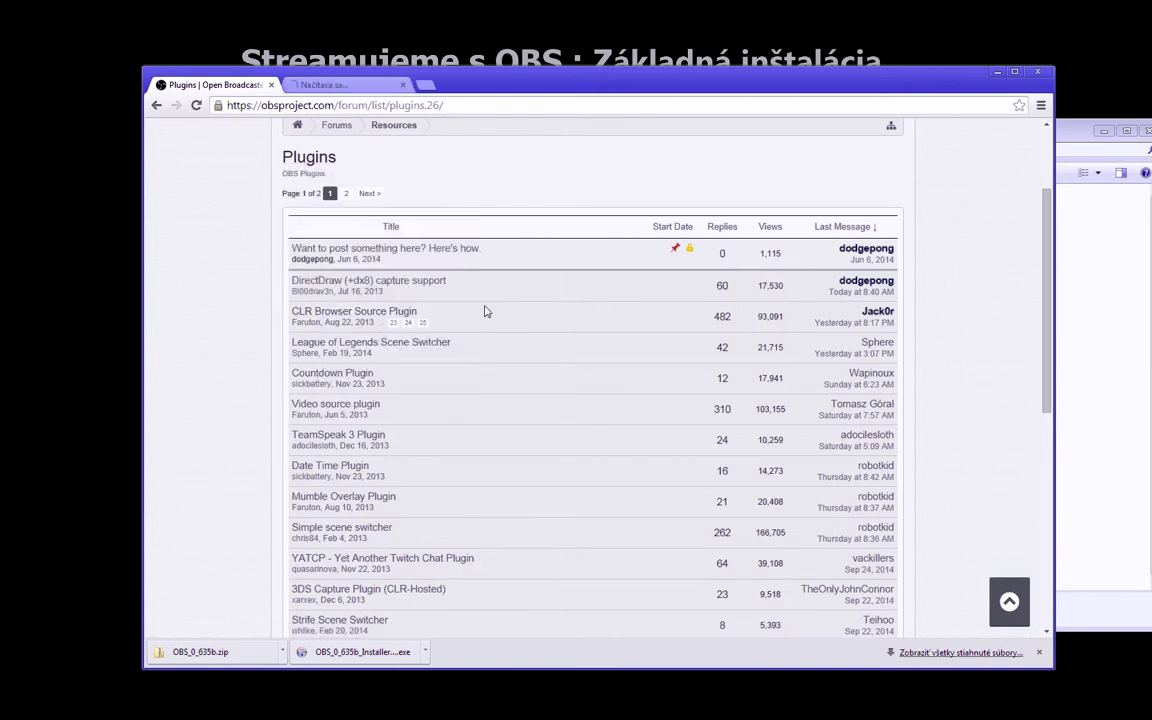
{"action": "right_click", "coordinate": [334, 404]}
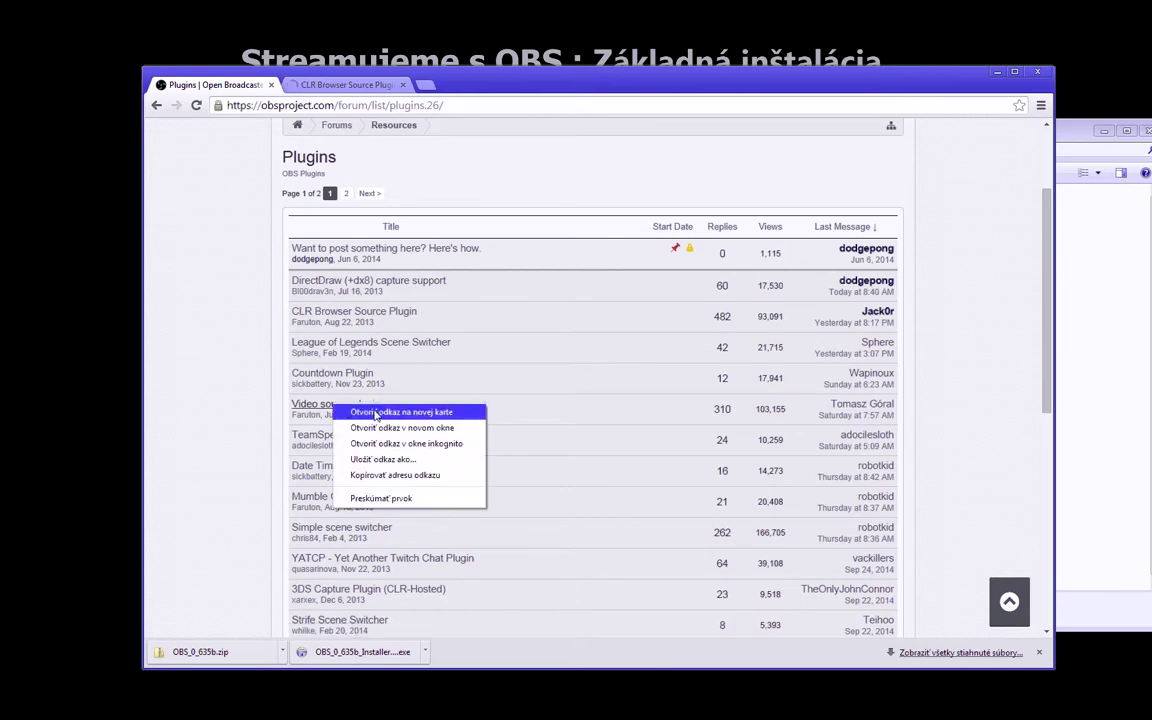
{"action": "left_click", "coordinate": [376, 413]}
{"action": "right_click", "coordinate": [348, 530]}
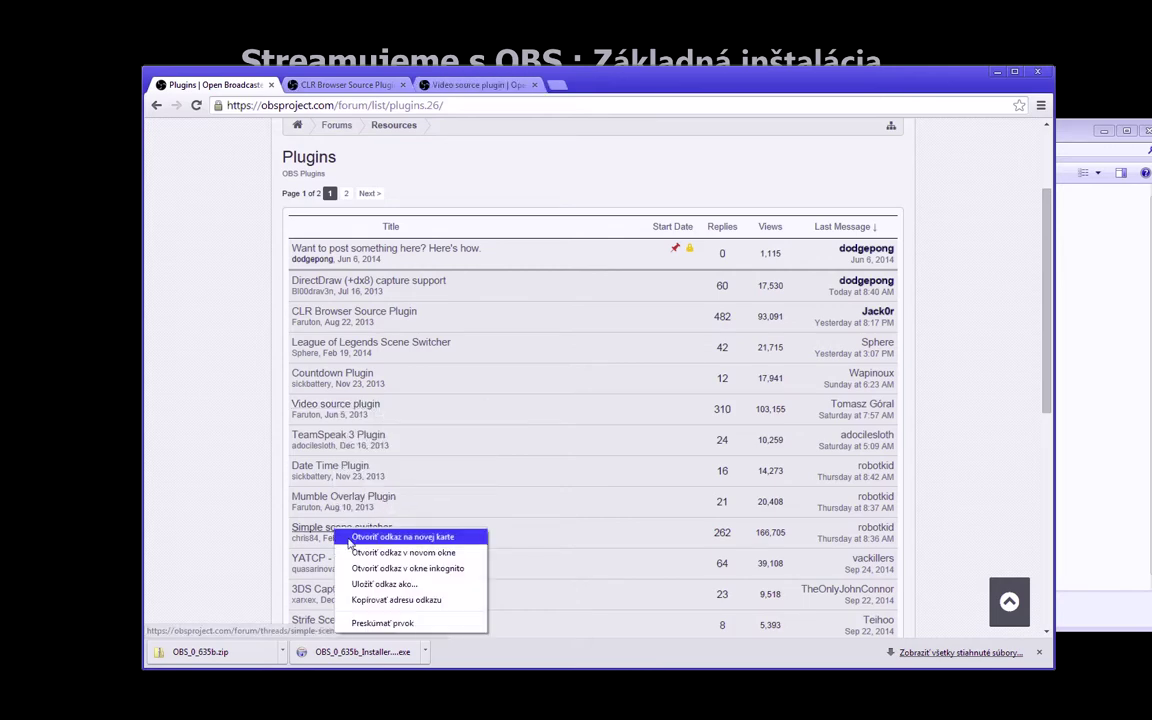
{"action": "left_click", "coordinate": [352, 538]}
Open the resource pages of the CLR Browser Source Plugin and Video source plugin, and view the Simple scene switcher thread.
{"action": "left_click", "coordinate": [318, 84]}
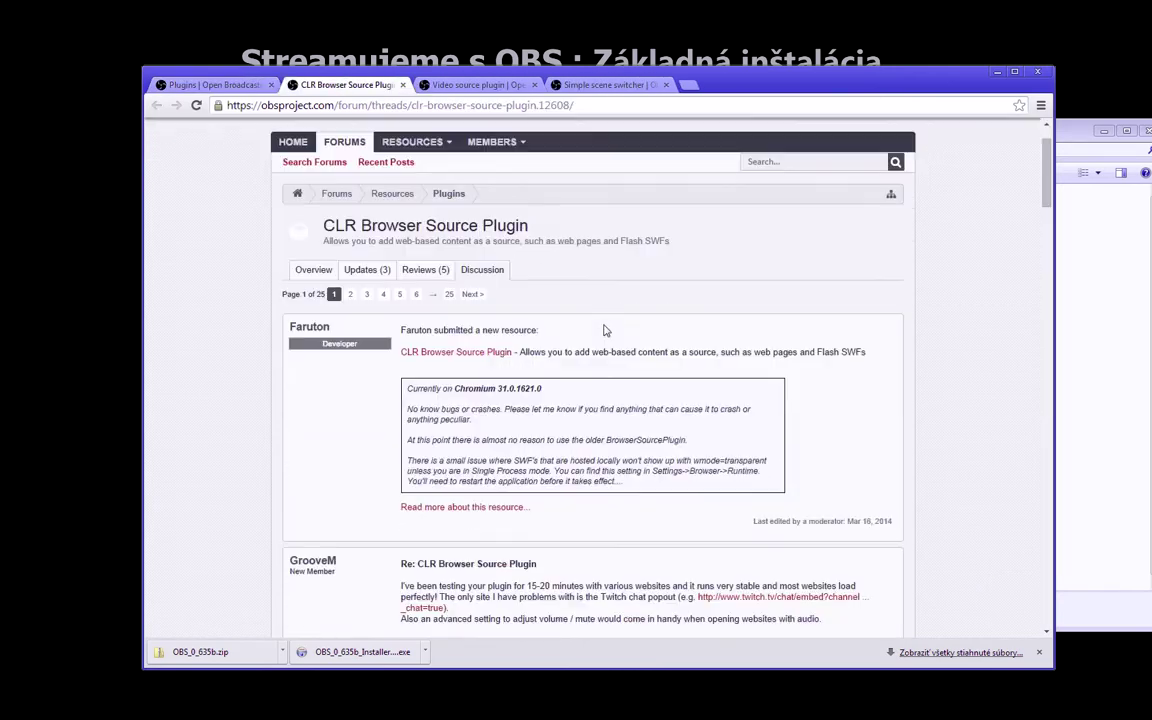
{"action": "left_click", "coordinate": [445, 352]}
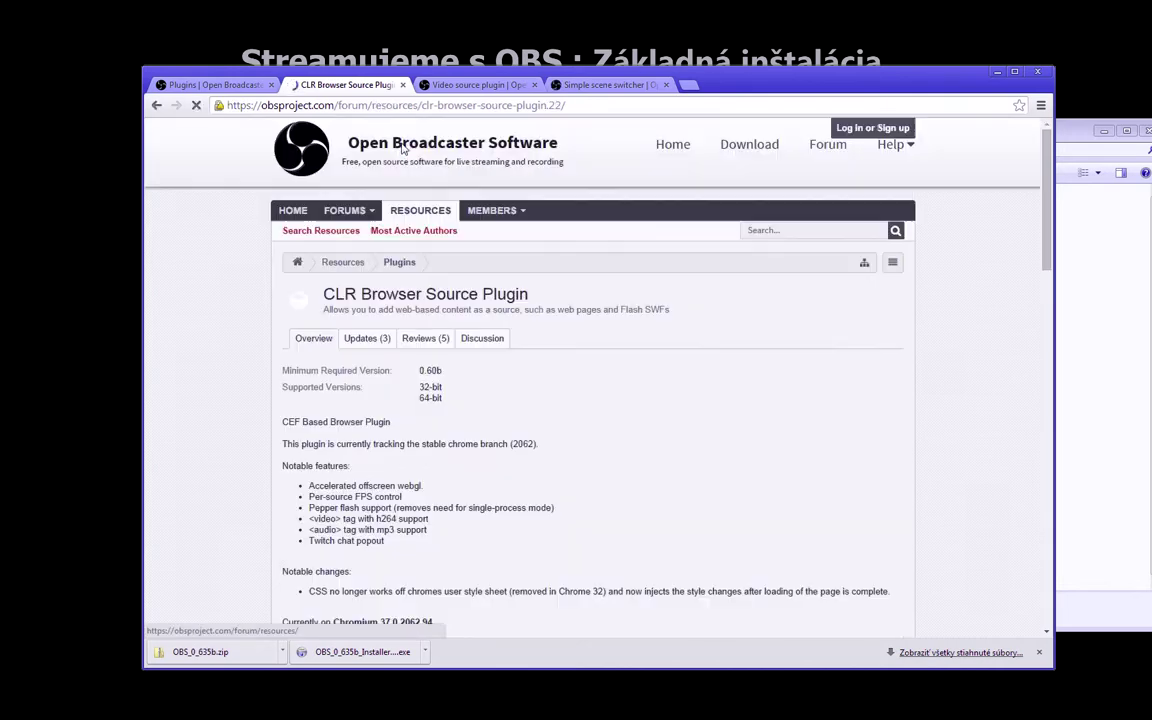
{"action": "left_click", "coordinate": [430, 85]}
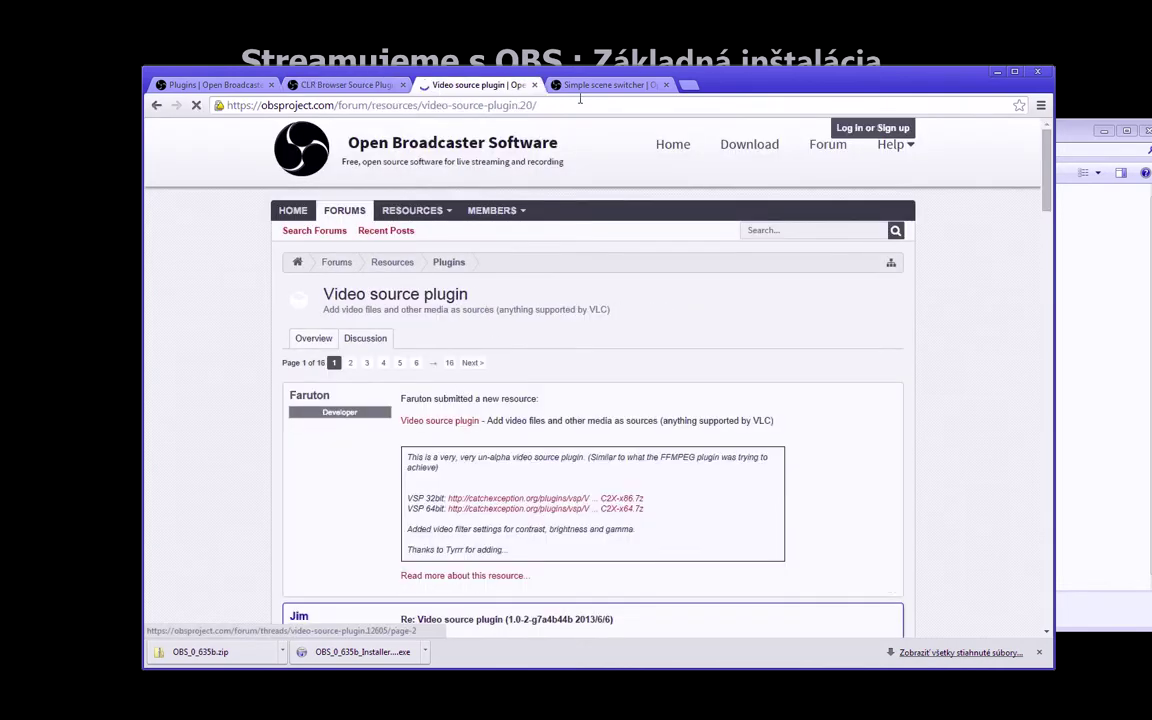
{"action": "left_click", "coordinate": [598, 86]}
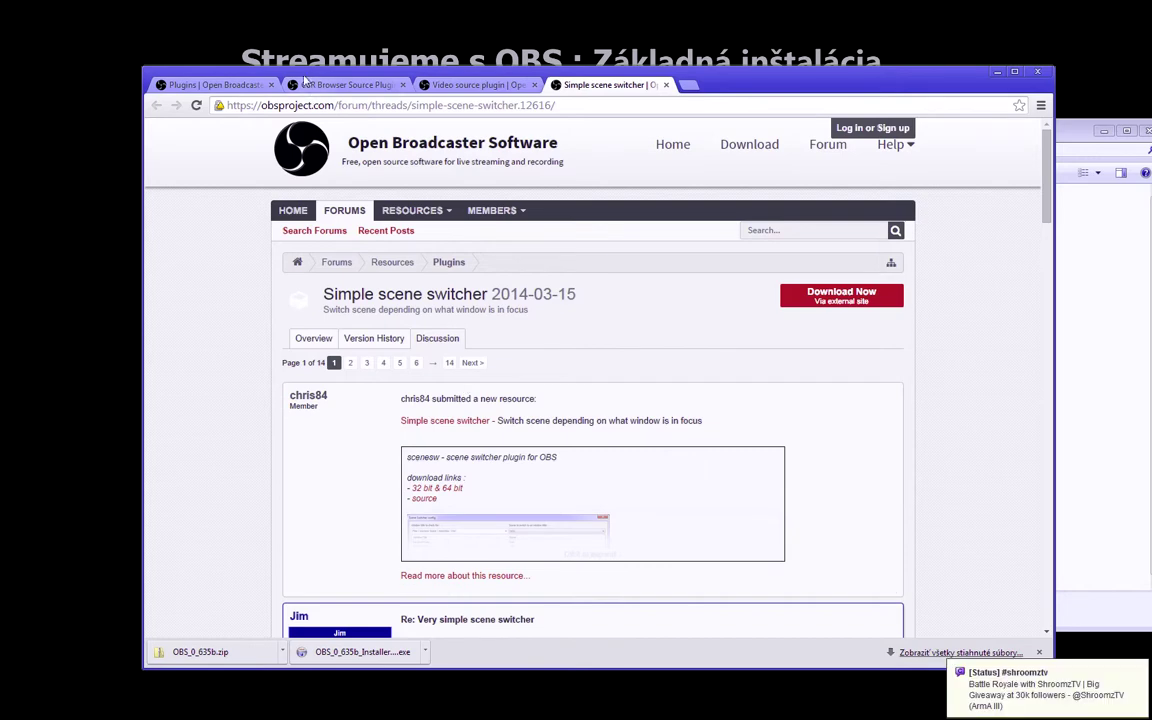
{"action": "left_click", "coordinate": [307, 84]}
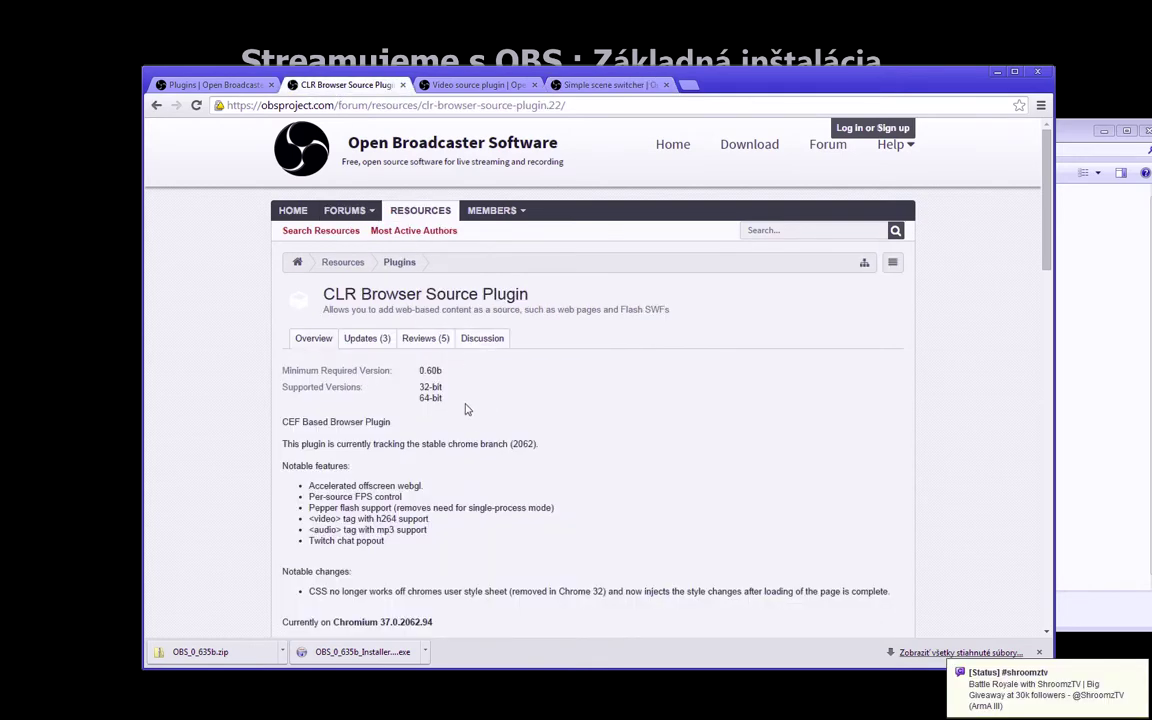
Download the 64-bit archives of the CLR Browser Source Plugin and the Video source plugin from their resource pages.
{"action": "scroll", "coordinate": [430, 415], "scroll_direction": "down", "scroll_amount": 5}
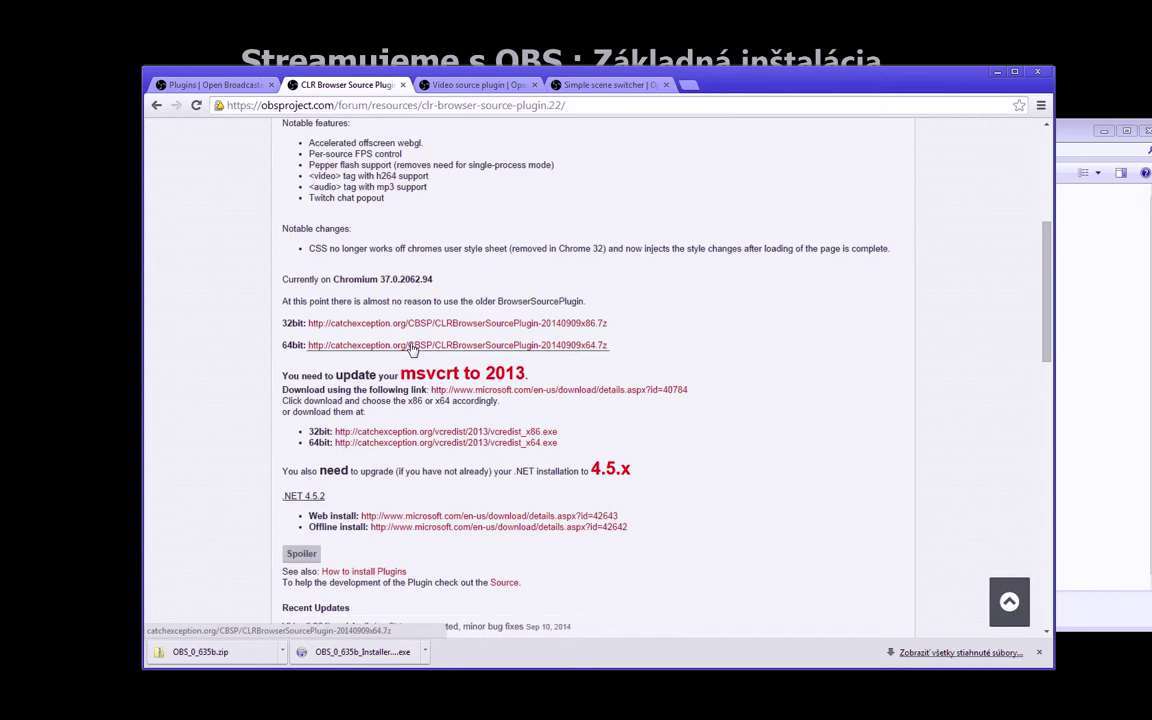
{"action": "left_click", "coordinate": [412, 345]}
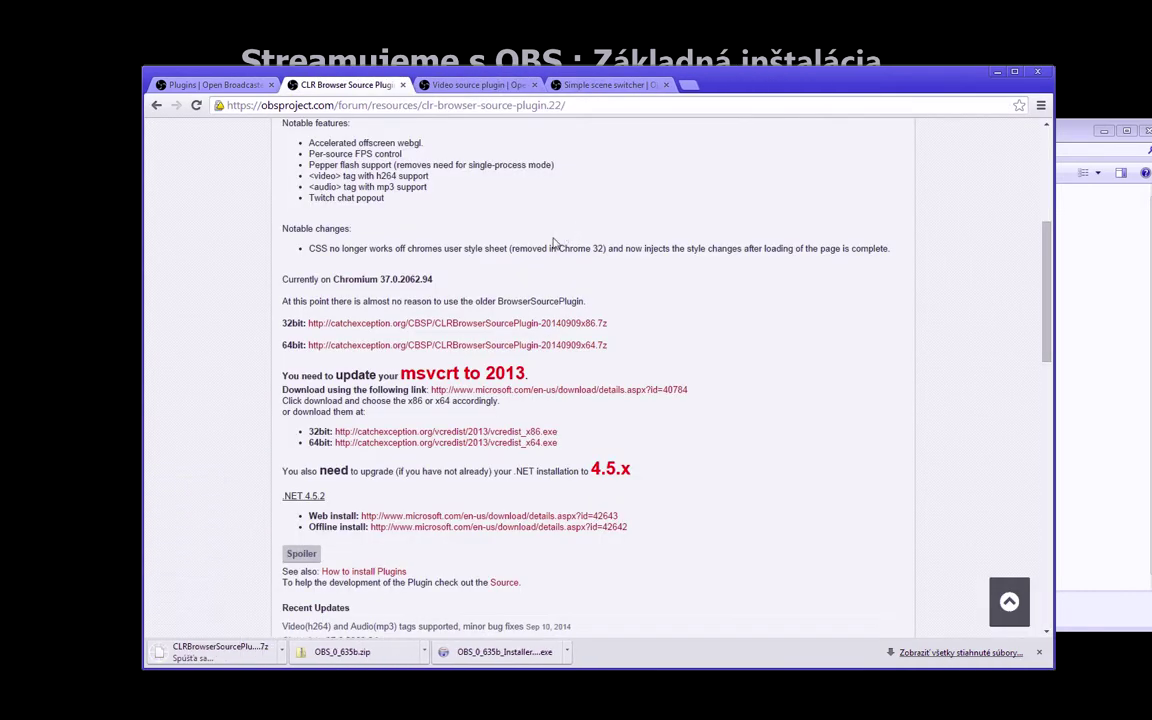
{"action": "left_click", "coordinate": [478, 85]}
{"action": "scroll", "coordinate": [494, 375], "scroll_direction": "down", "scroll_amount": 1}
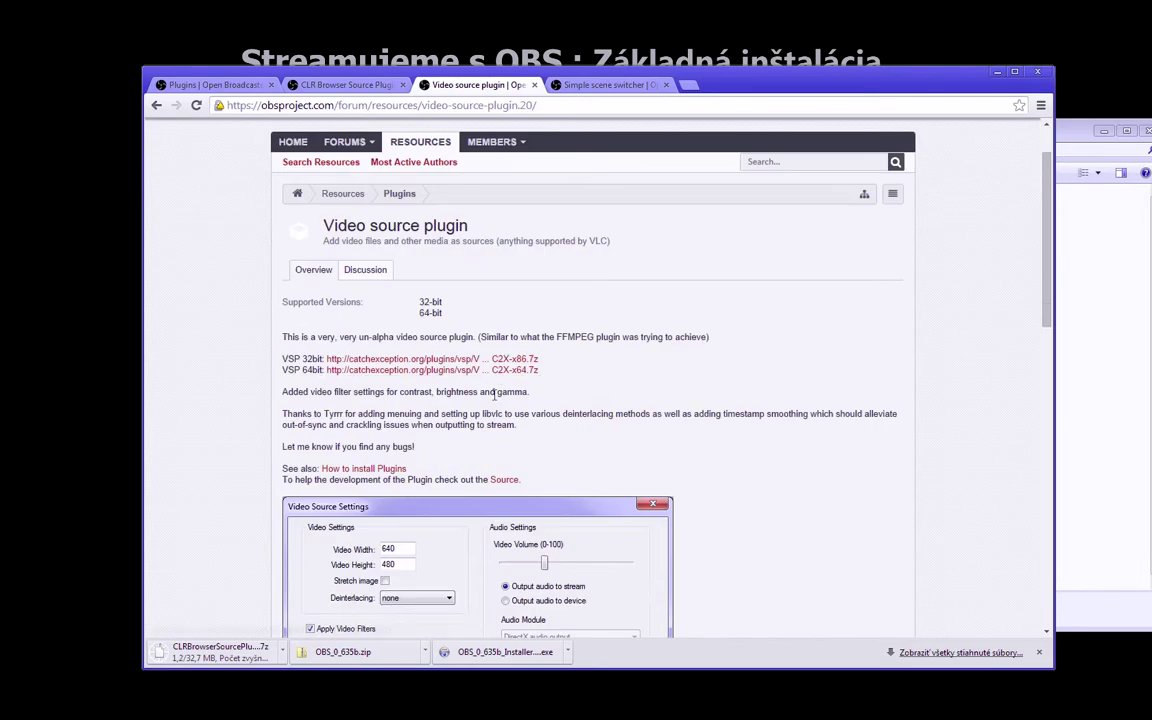
{"action": "left_click", "coordinate": [396, 373]}
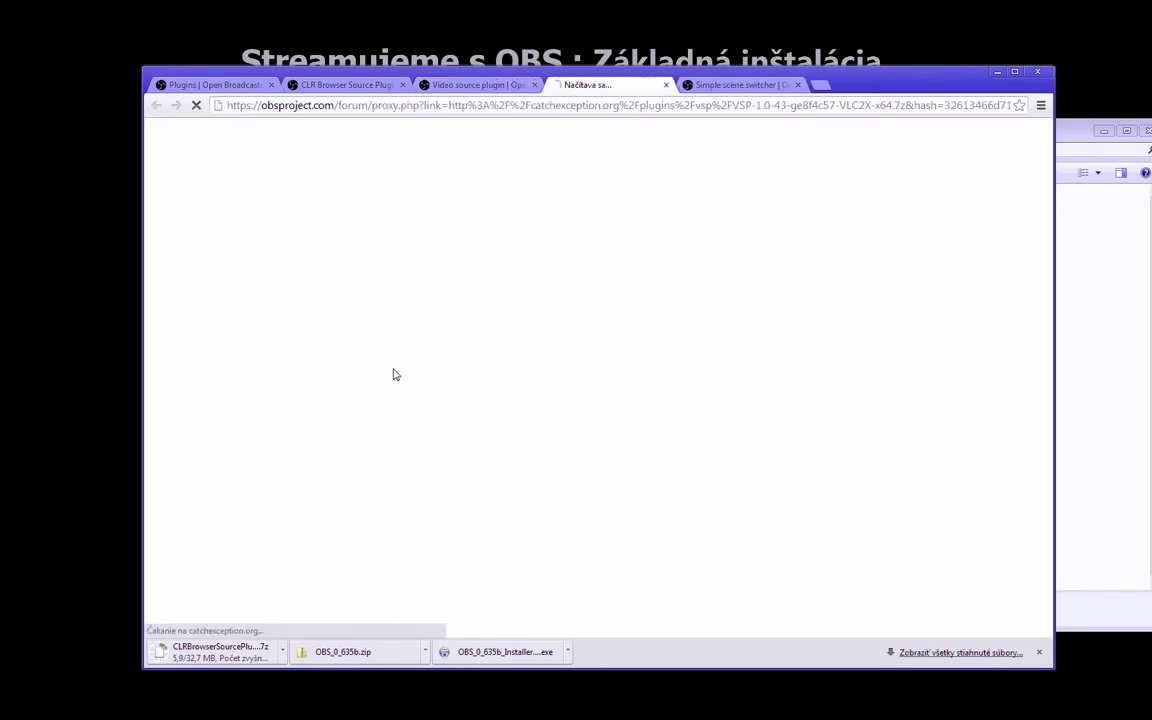
Open the Simple scene switcher resource page and download its combined 32 bit & 64 bit archive.
{"action": "left_click", "coordinate": [600, 85]}
{"action": "scroll", "coordinate": [466, 358], "scroll_direction": "down", "scroll_amount": 3}
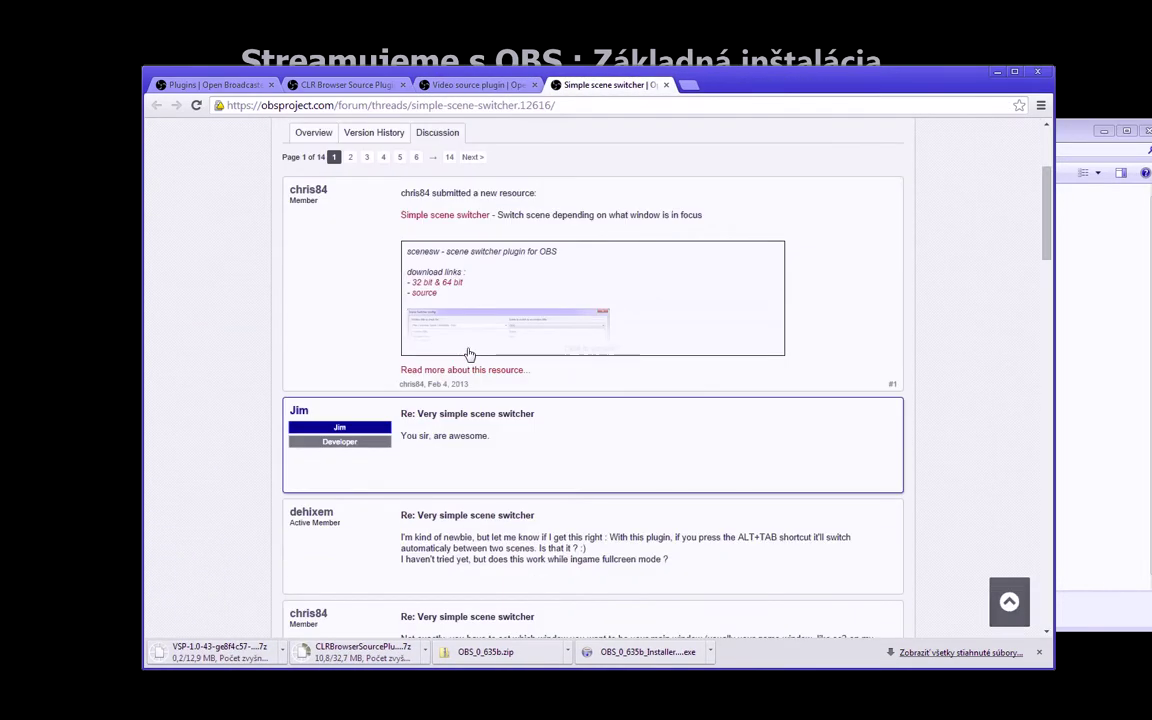
{"action": "scroll", "coordinate": [468, 352], "scroll_direction": "up", "scroll_amount": 2}
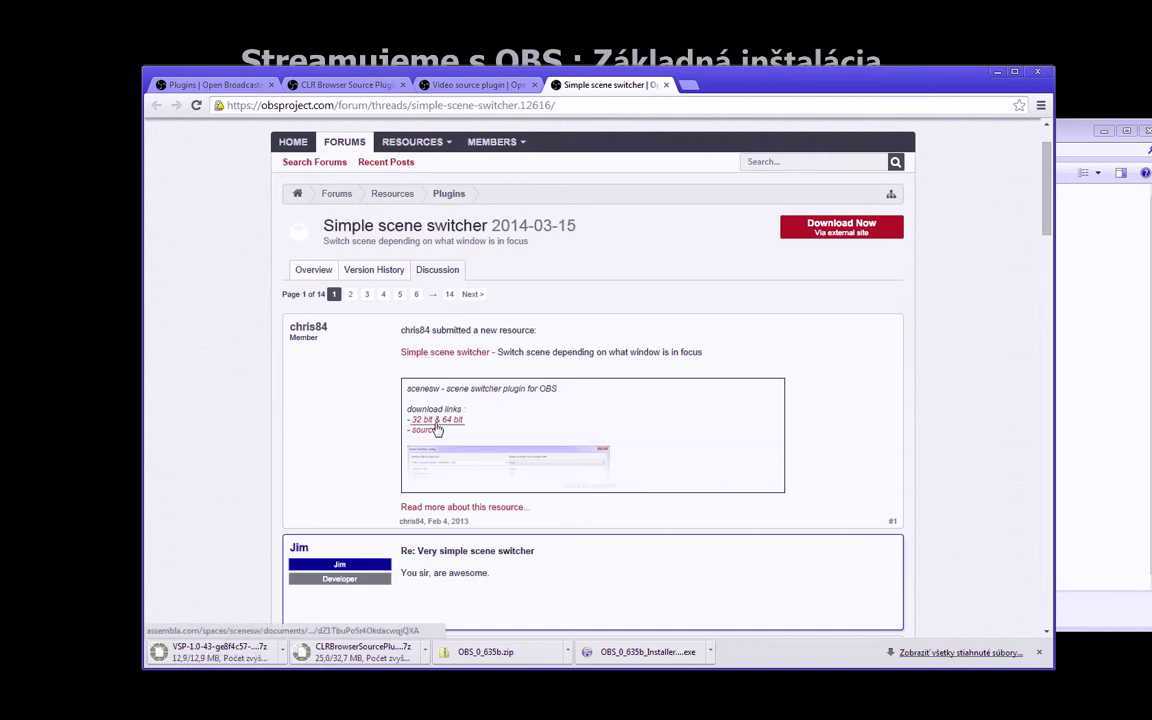
{"action": "left_click", "coordinate": [466, 352]}
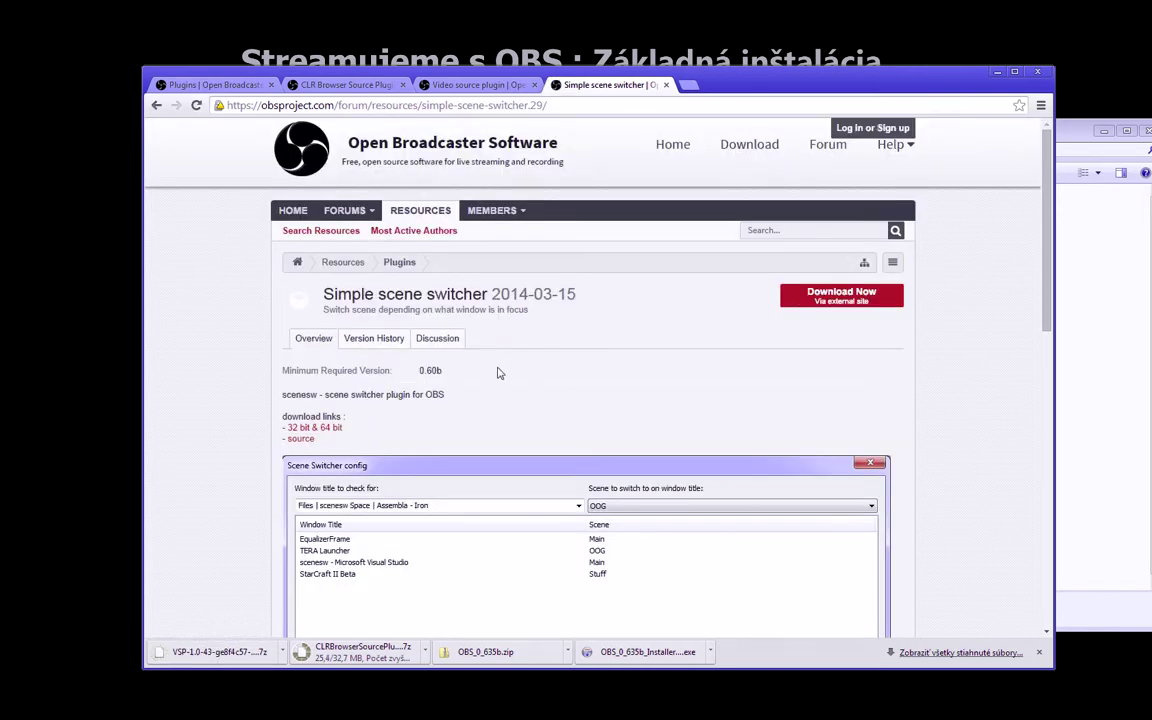
{"action": "left_click", "coordinate": [322, 428]}
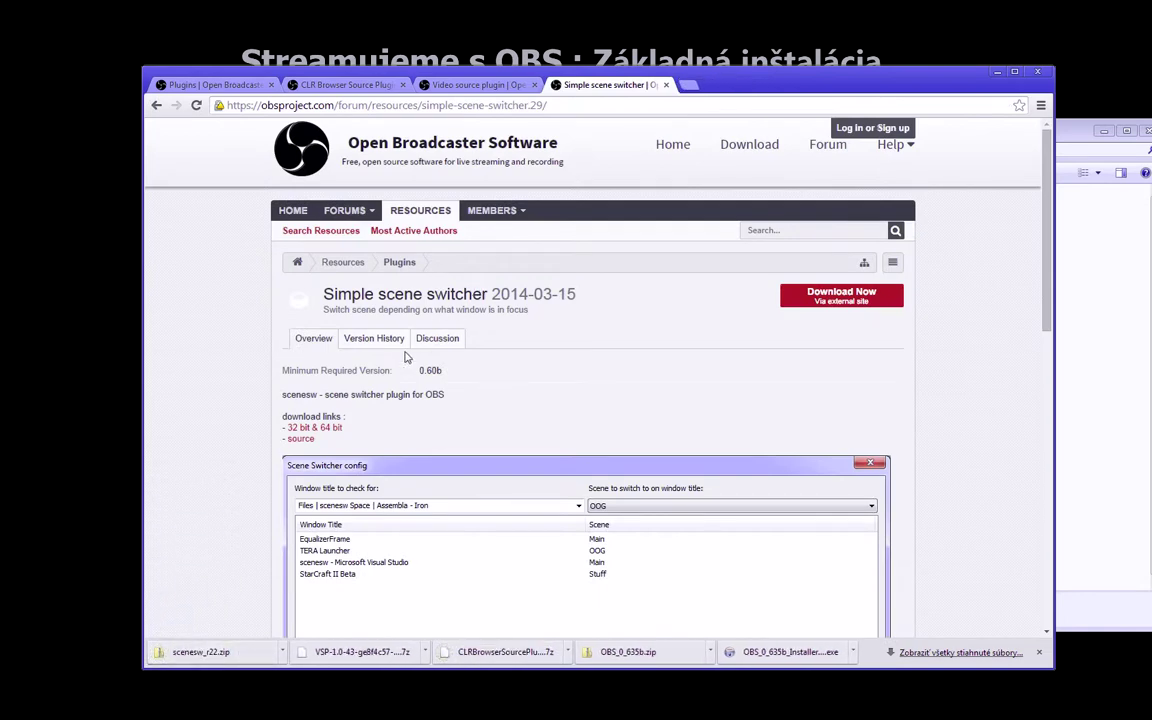
Switch to Total Commander and arrange it beside the browser so the Downloads\OBS folder and the downloaded files are both reachable.
{"action": "left_click", "coordinate": [502, 658]}
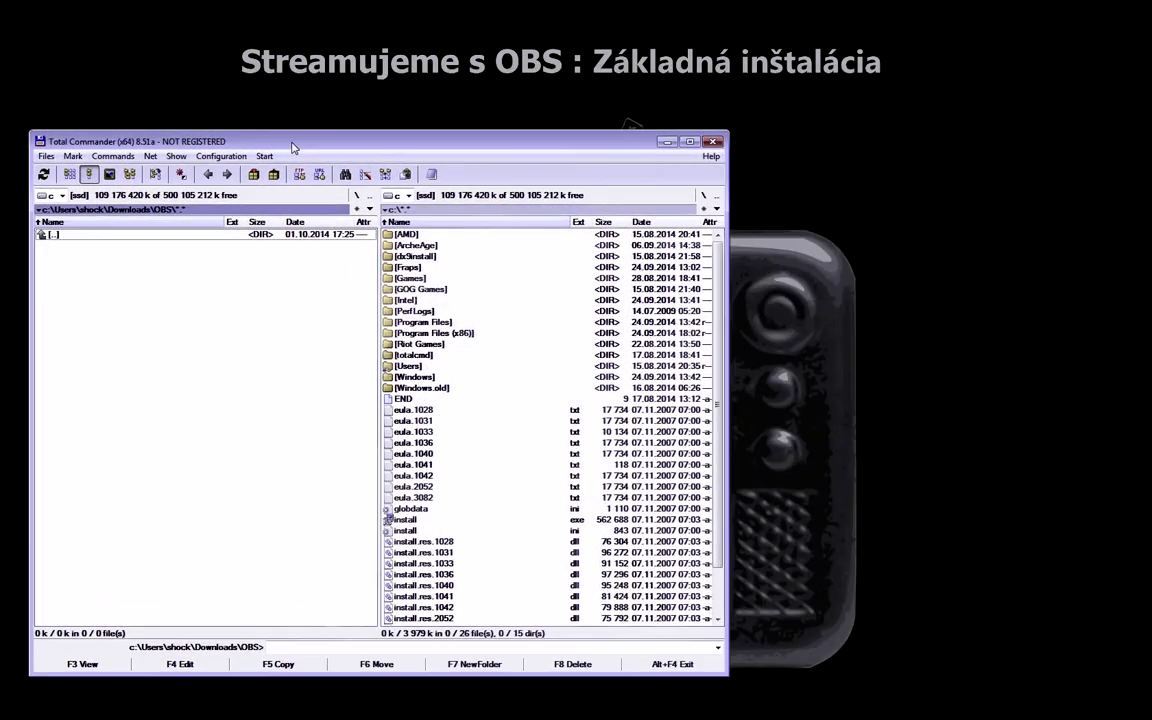
{"action": "left_click_drag", "start_coordinate": [293, 148], "coordinate": [335, 88]}
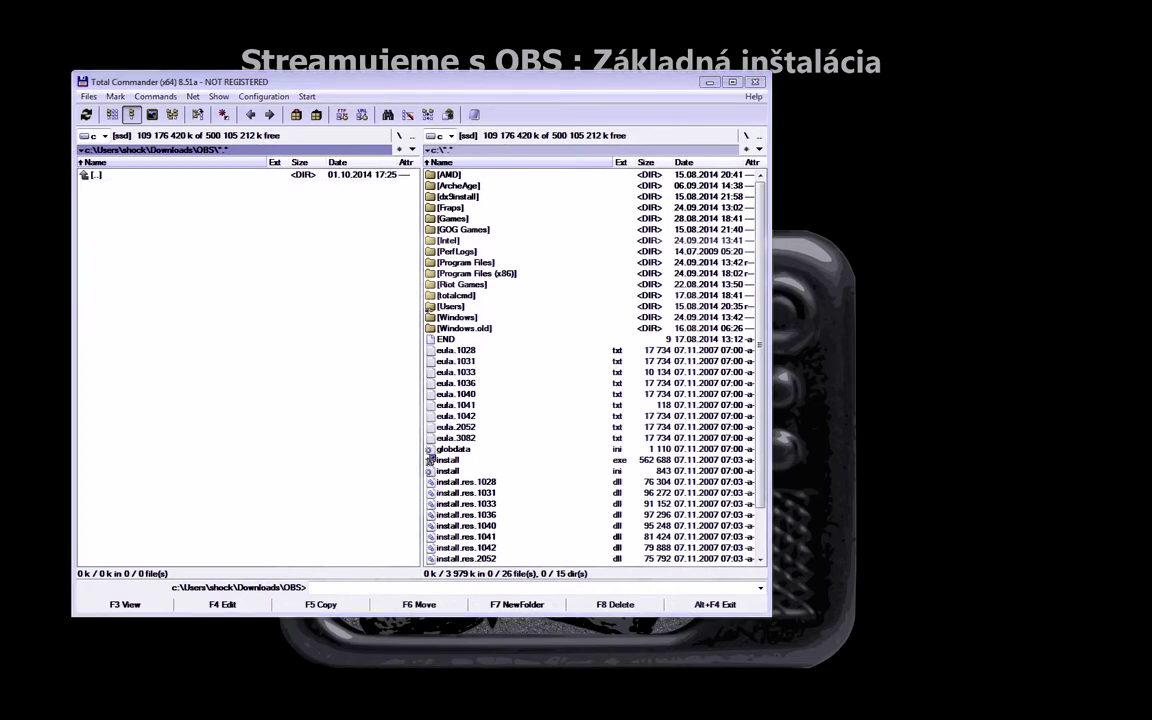
{"action": "key", "text": "alt+Tab"}
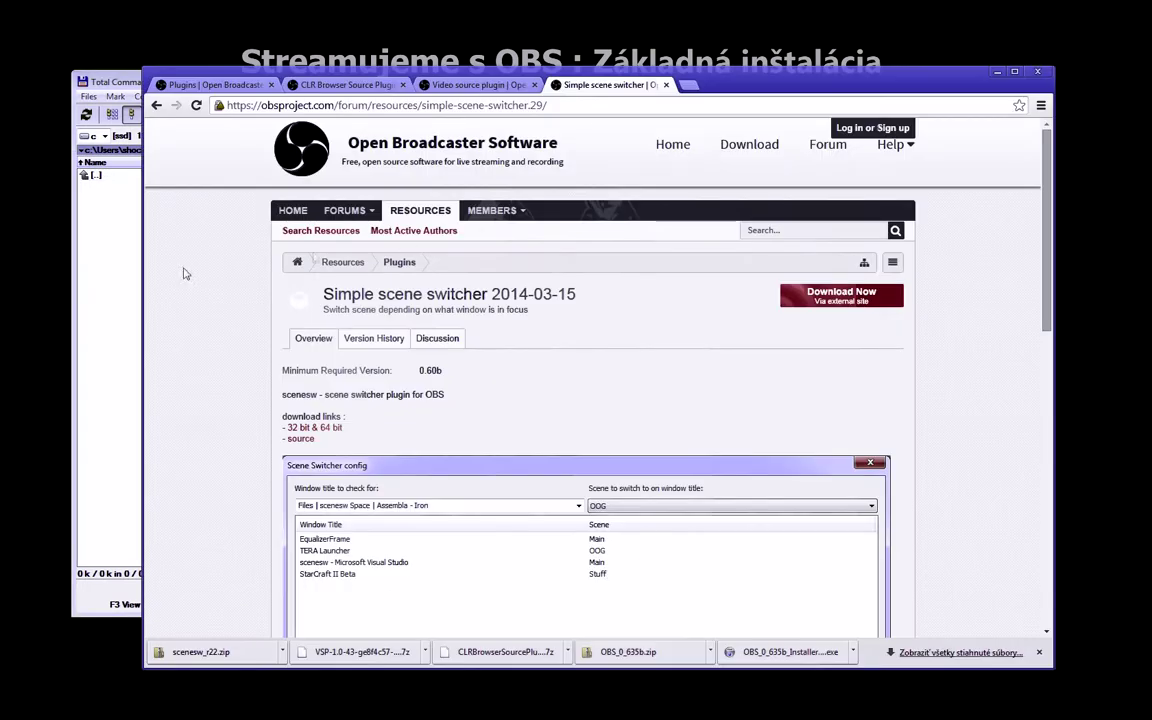
{"action": "left_click_drag", "start_coordinate": [523, 77], "coordinate": [647, 85]}
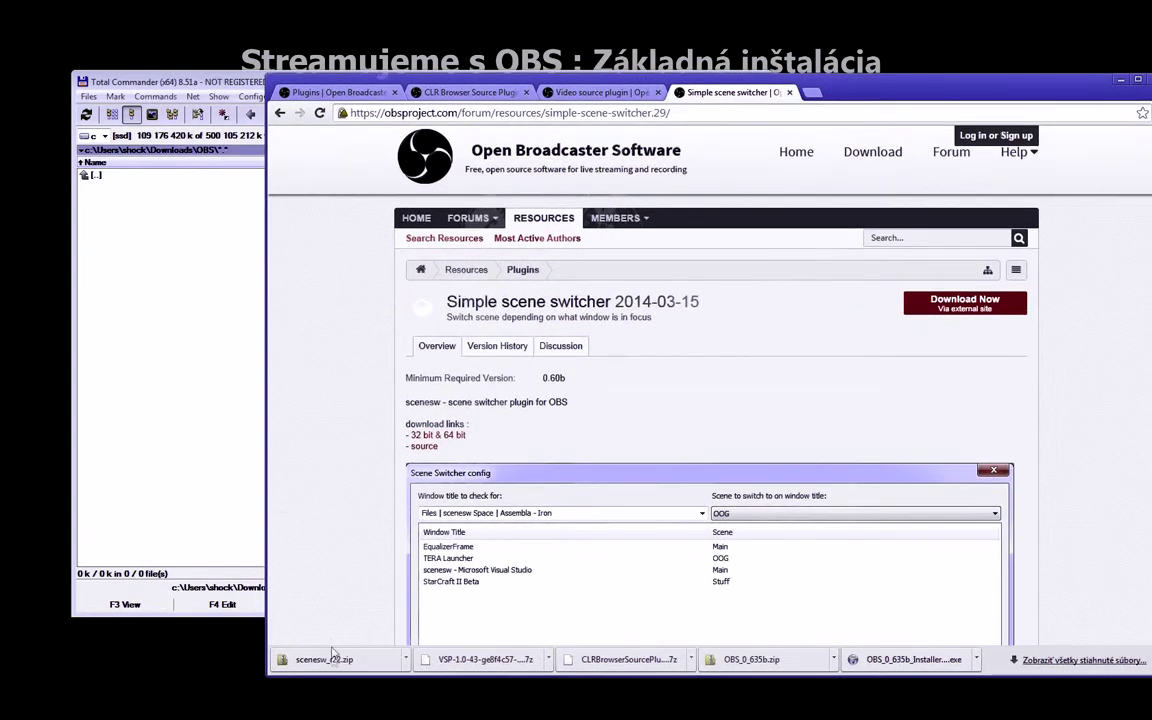
Copy the downloaded scenesw_r22.zip, VSP and CLRBrowserSourcePlugin archives from the browser into the Downloads\OBS folder.
{"action": "left_click_drag", "start_coordinate": [340, 668], "coordinate": [152, 337]}
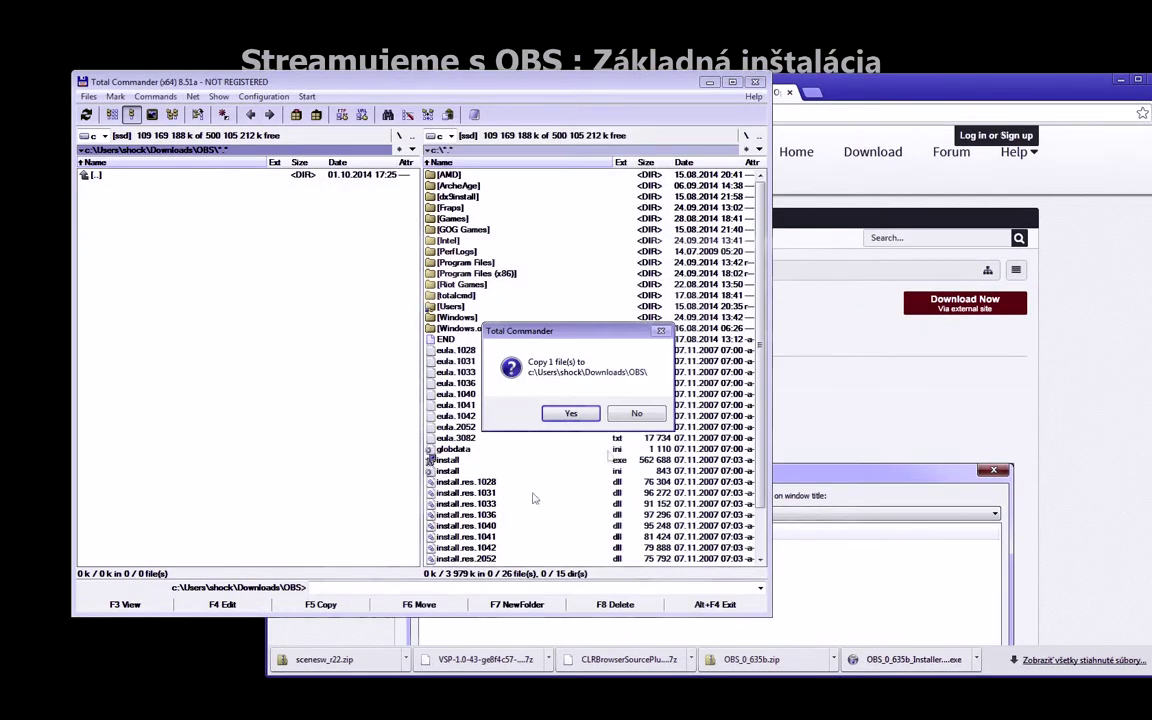
{"action": "left_click", "coordinate": [570, 413]}
{"action": "left_click_drag", "start_coordinate": [470, 660], "coordinate": [203, 312]}
{"action": "left_click", "coordinate": [585, 415]}
{"action": "left_click_drag", "start_coordinate": [630, 659], "coordinate": [253, 361]}
{"action": "left_click", "coordinate": [570, 413]}
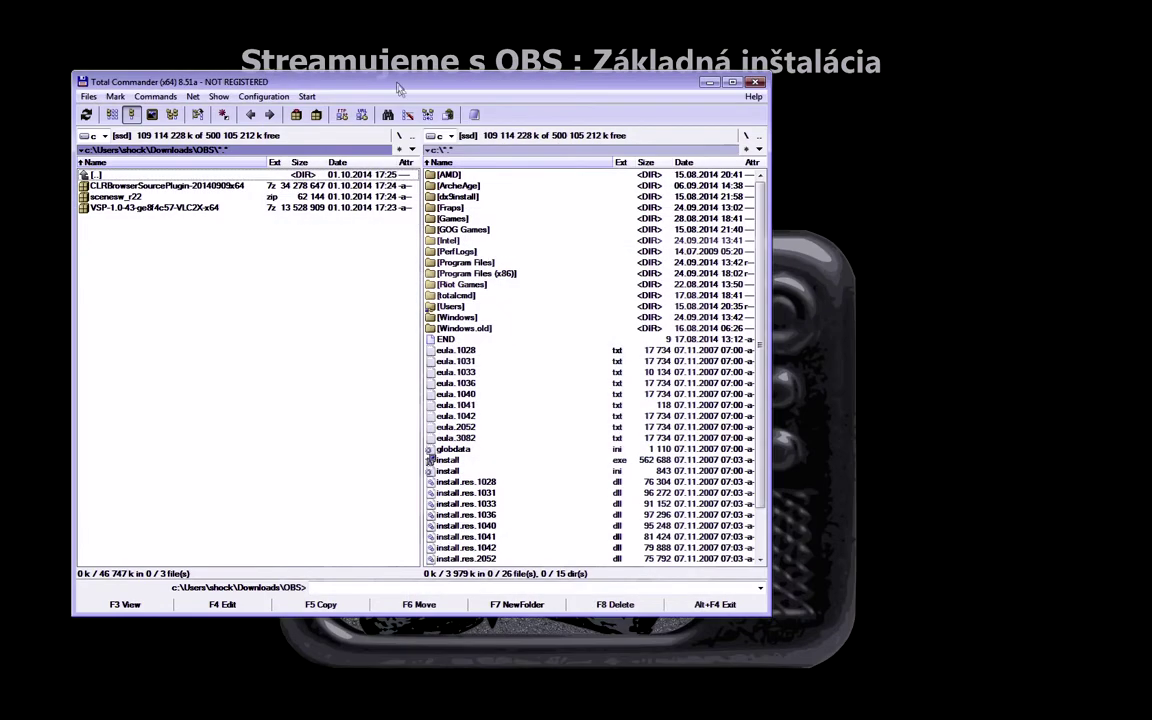
Arrange the Total Commander and 64bit folder windows side by side, narrowing both and enlarging the Downloads\OBS file pane.
{"action": "left_click_drag", "start_coordinate": [390, 80], "coordinate": [693, 73]}
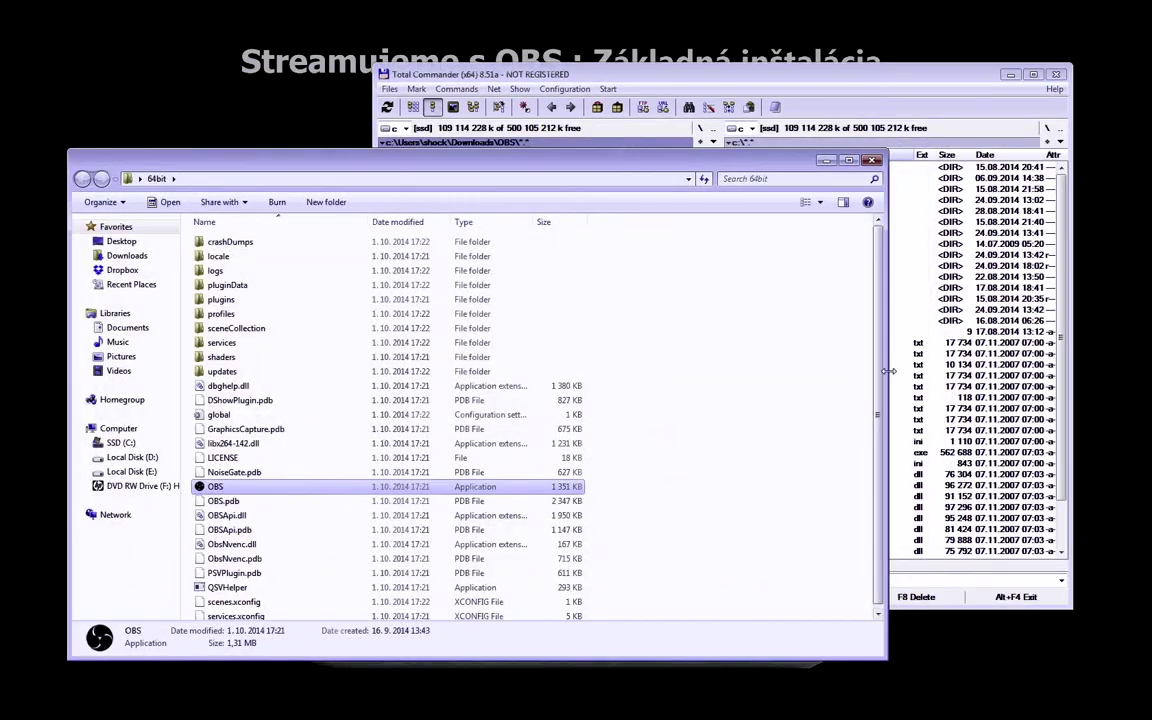
{"action": "left_click_drag", "start_coordinate": [668, 84], "coordinate": [713, 78]}
{"action": "left_click_drag", "start_coordinate": [766, 349], "coordinate": [1000, 349]}
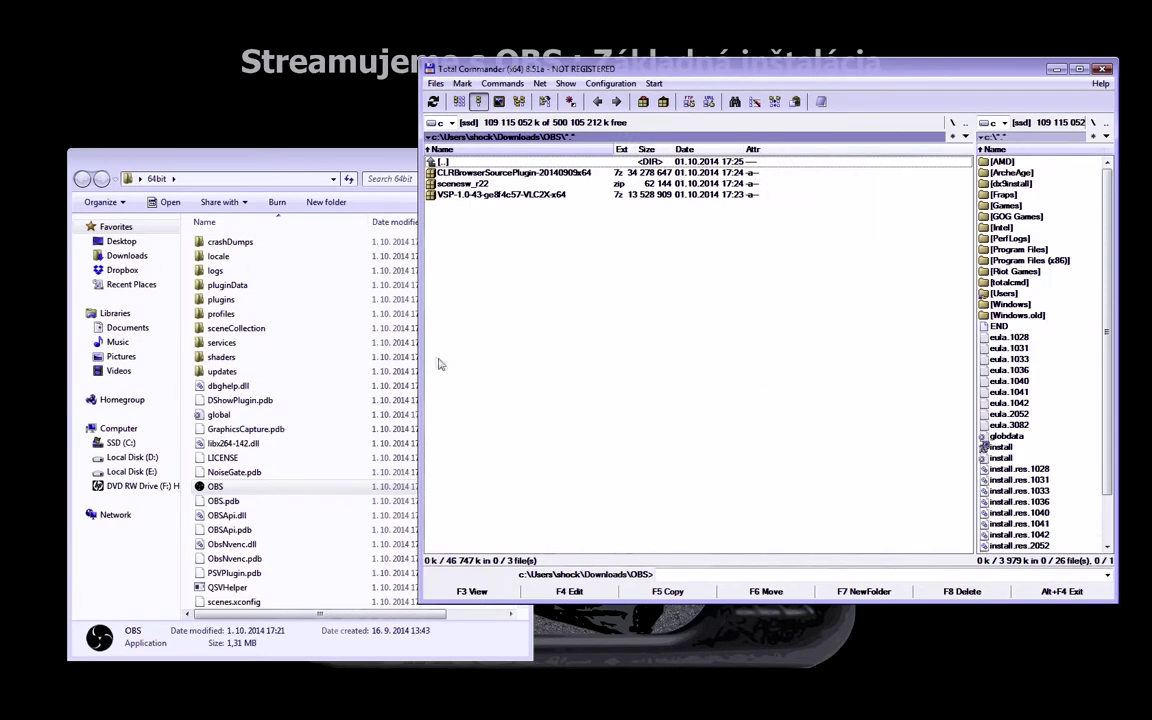
{"action": "left_click", "coordinate": [447, 360]}
{"action": "left_click_drag", "start_coordinate": [419, 140], "coordinate": [575, 166]}
Extract the CLRHostPlugin folder and CLRHostPlugin.dll from the CLR Browser archive into the plugins folder of the 64bit directory.
{"action": "double_click", "coordinate": [647, 174]}
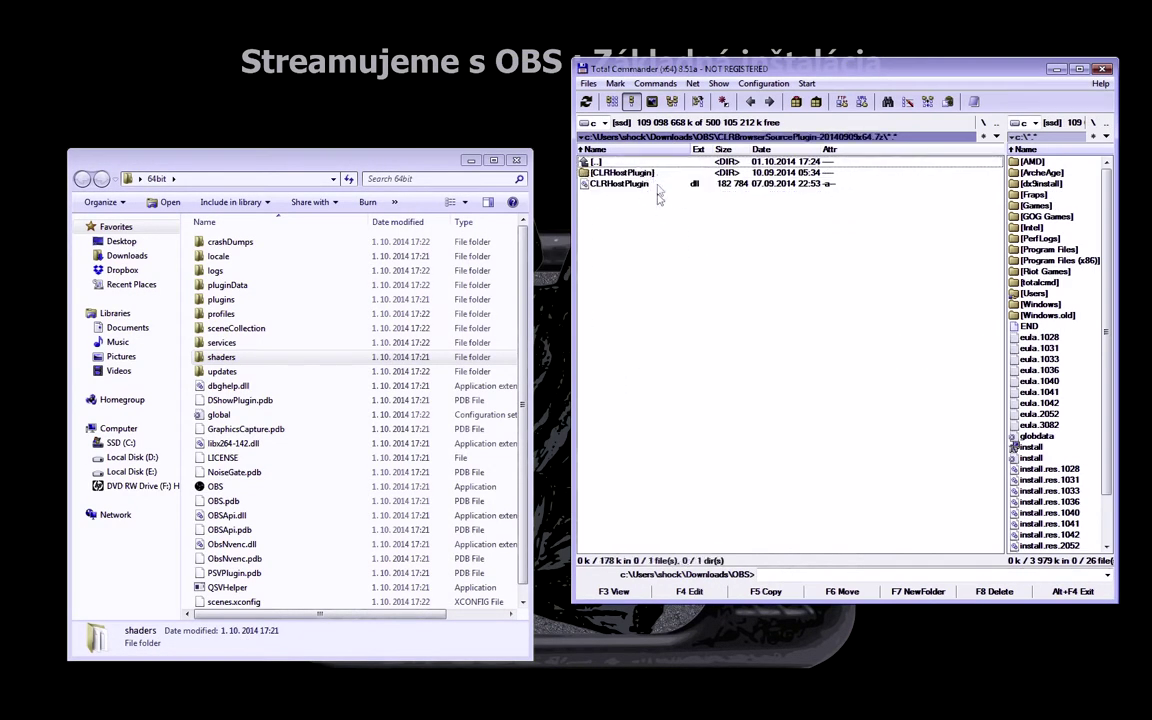
{"action": "left_click", "coordinate": [636, 175]}
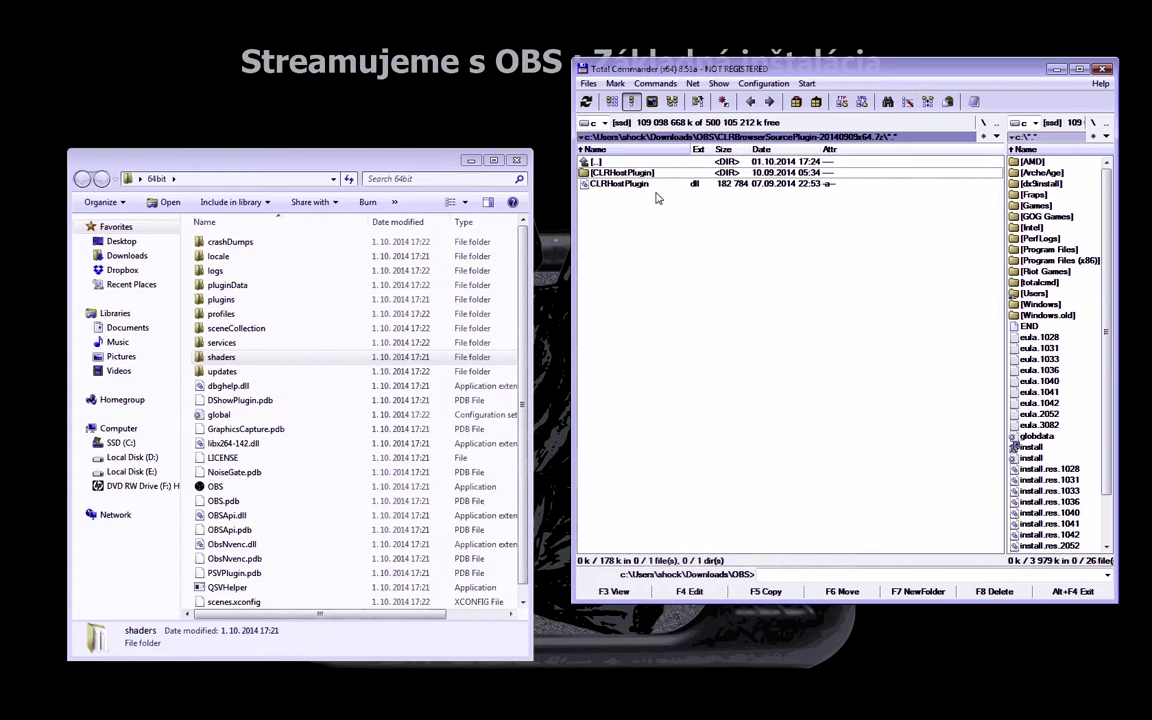
{"action": "key", "text": "shift+Down"}
{"action": "key", "text": "shift+Down"}
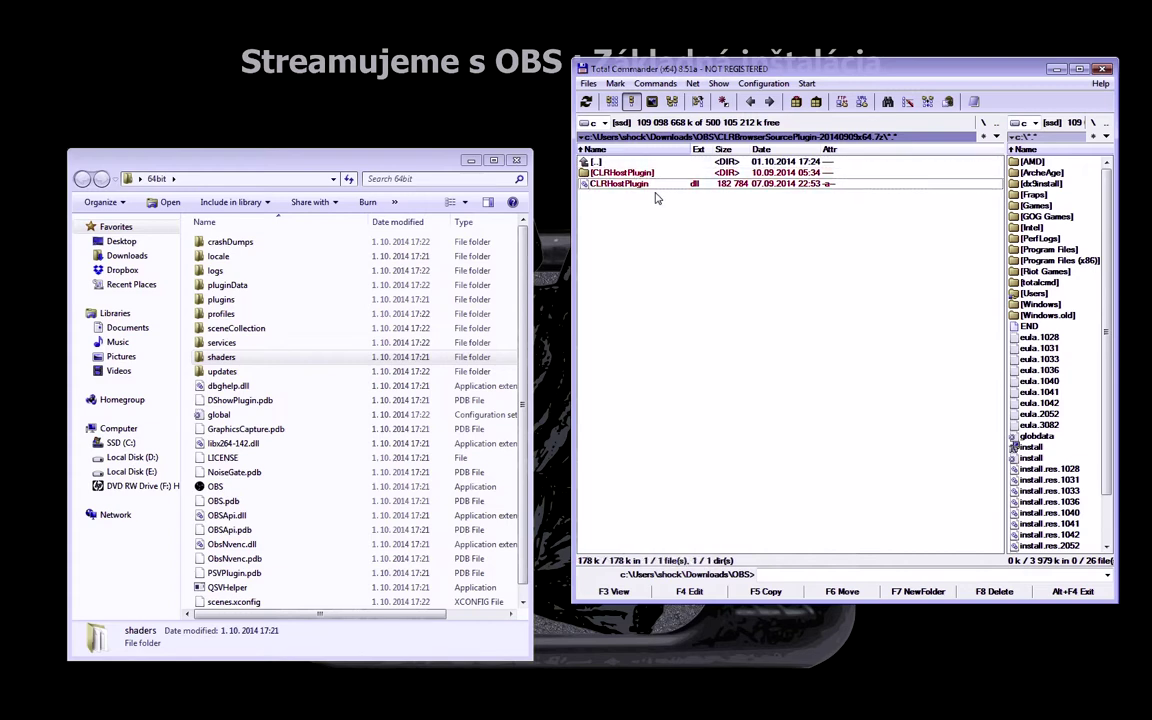
{"action": "double_click", "coordinate": [221, 299]}
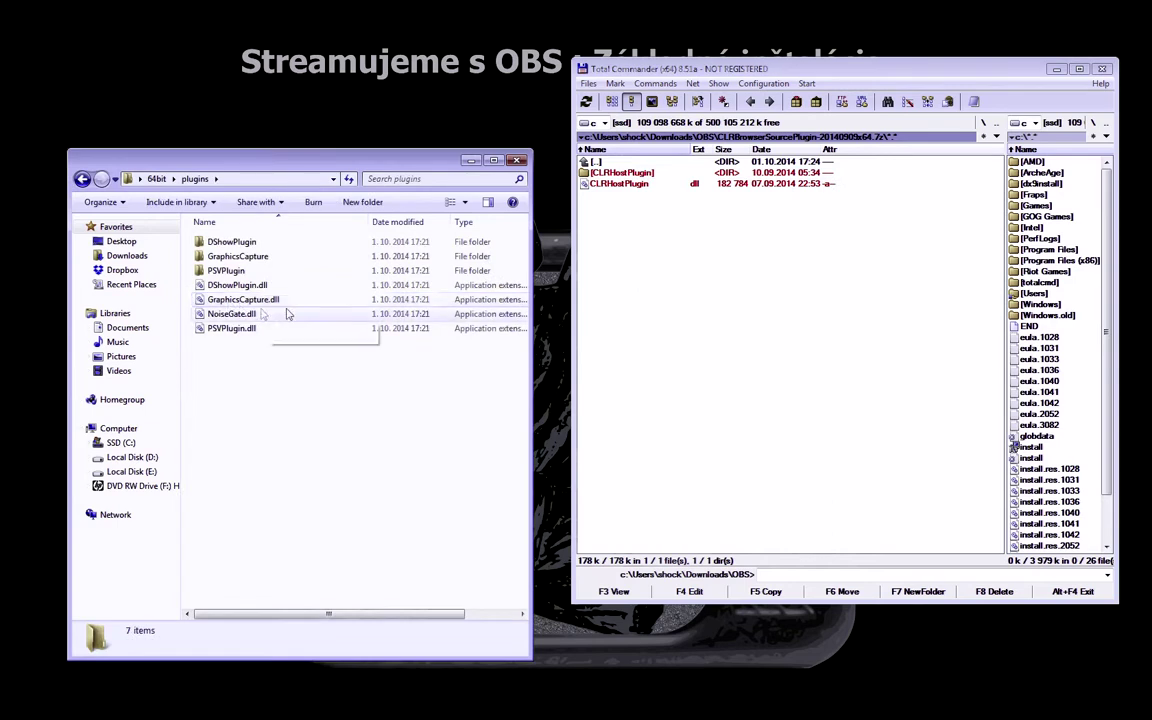
{"action": "left_click_drag", "start_coordinate": [630, 175], "coordinate": [240, 380]}
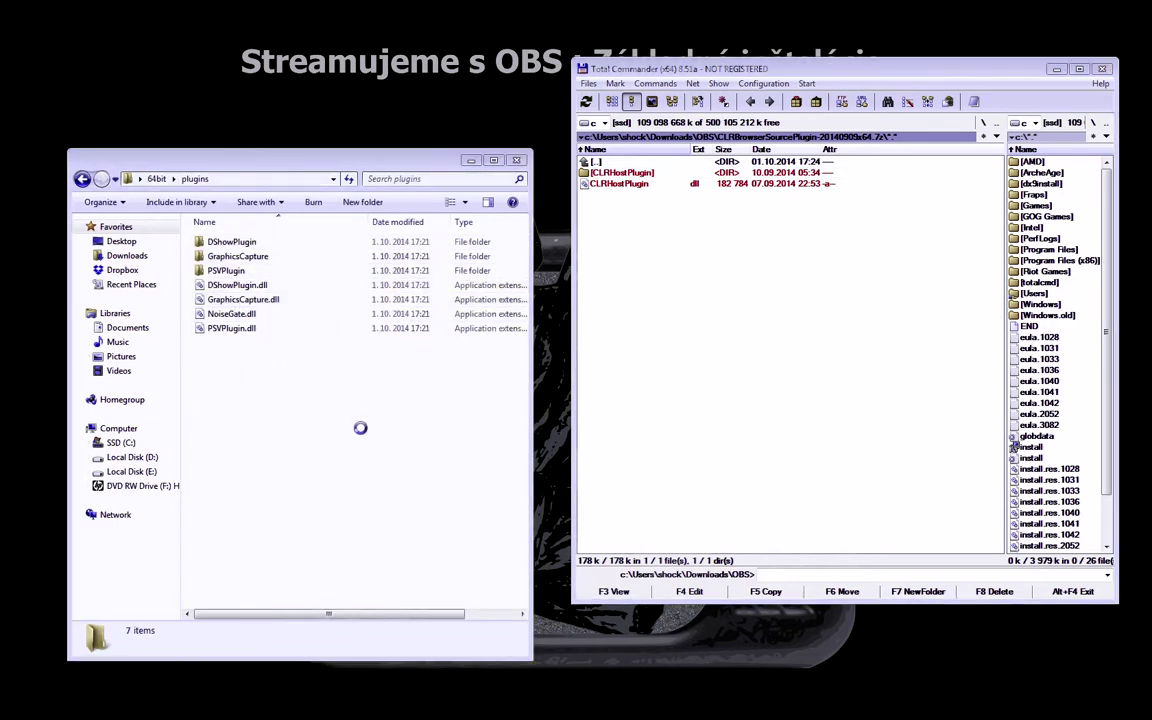
Extract scenesw.dll from the 64 bit folder of scenesw_r22.zip into the OBS plugins folder.
{"action": "double_click", "coordinate": [639, 164]}
{"action": "double_click", "coordinate": [620, 184]}
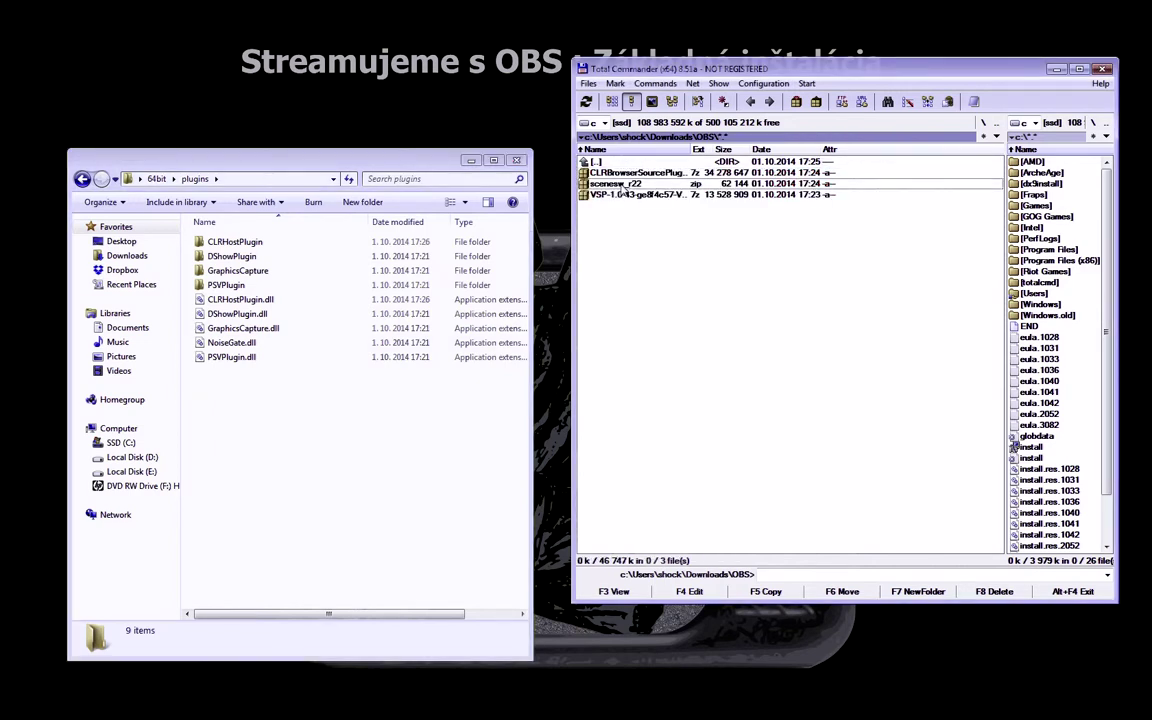
{"action": "double_click", "coordinate": [617, 186]}
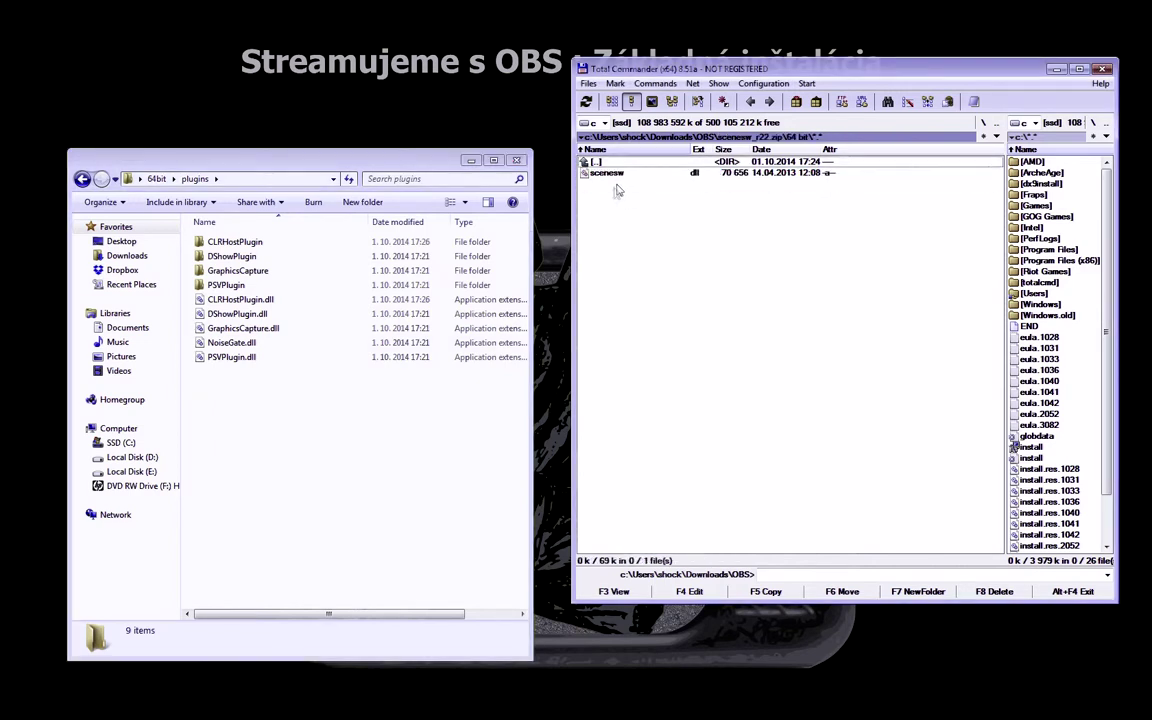
{"action": "left_click", "coordinate": [620, 175]}
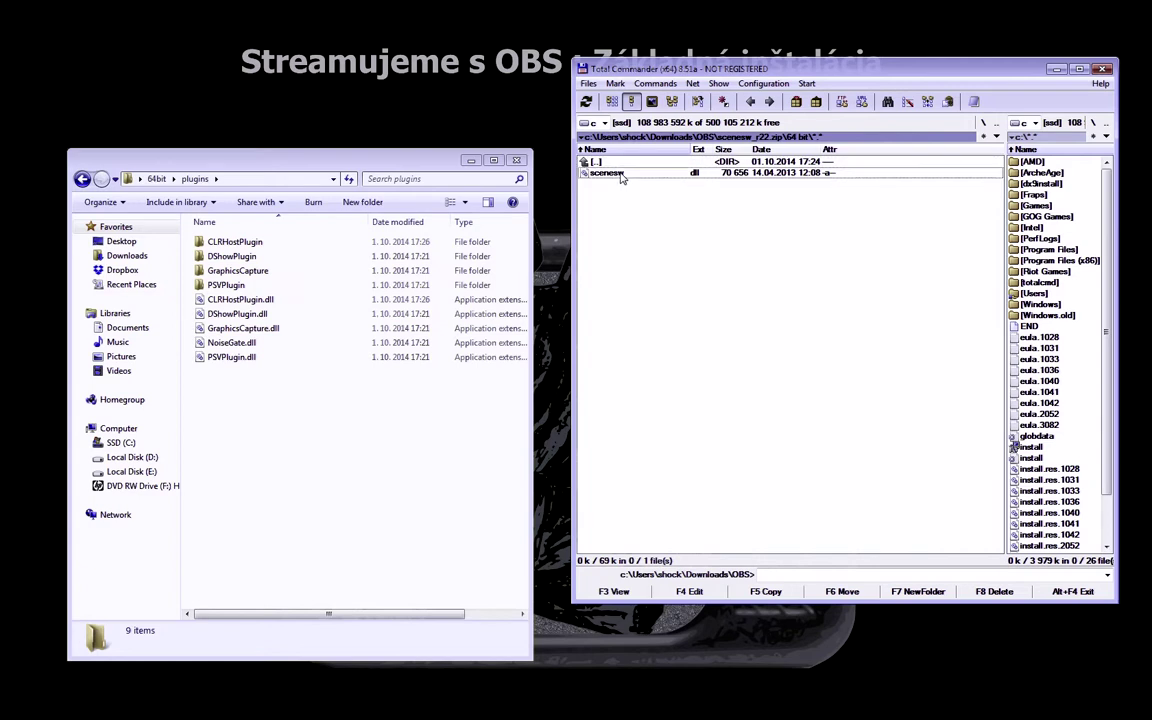
{"action": "left_click_drag", "start_coordinate": [643, 178], "coordinate": [278, 404]}
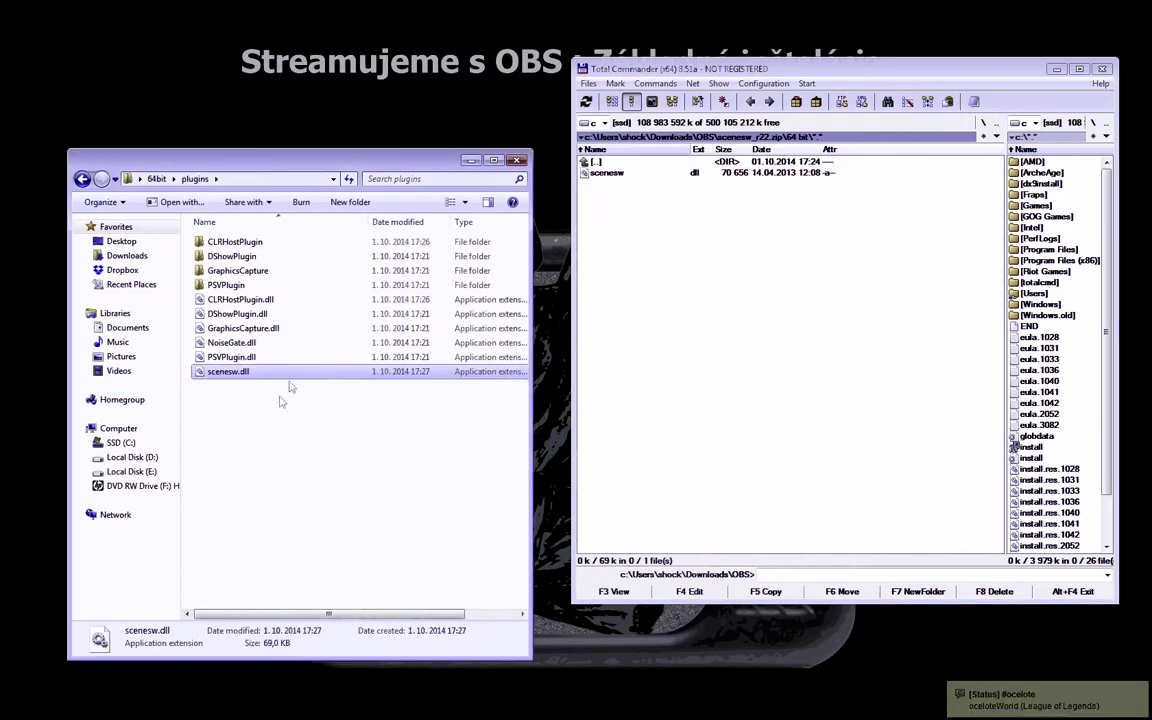
Extract the VideoSourcePlugin folder and its wrapper DLL from the VSP archive into the OBS plugins folder.
{"action": "left_click", "coordinate": [632, 180]}
{"action": "key", "text": "BackSpace"}
{"action": "left_click", "coordinate": [626, 163]}
{"action": "double_click", "coordinate": [626, 163]}
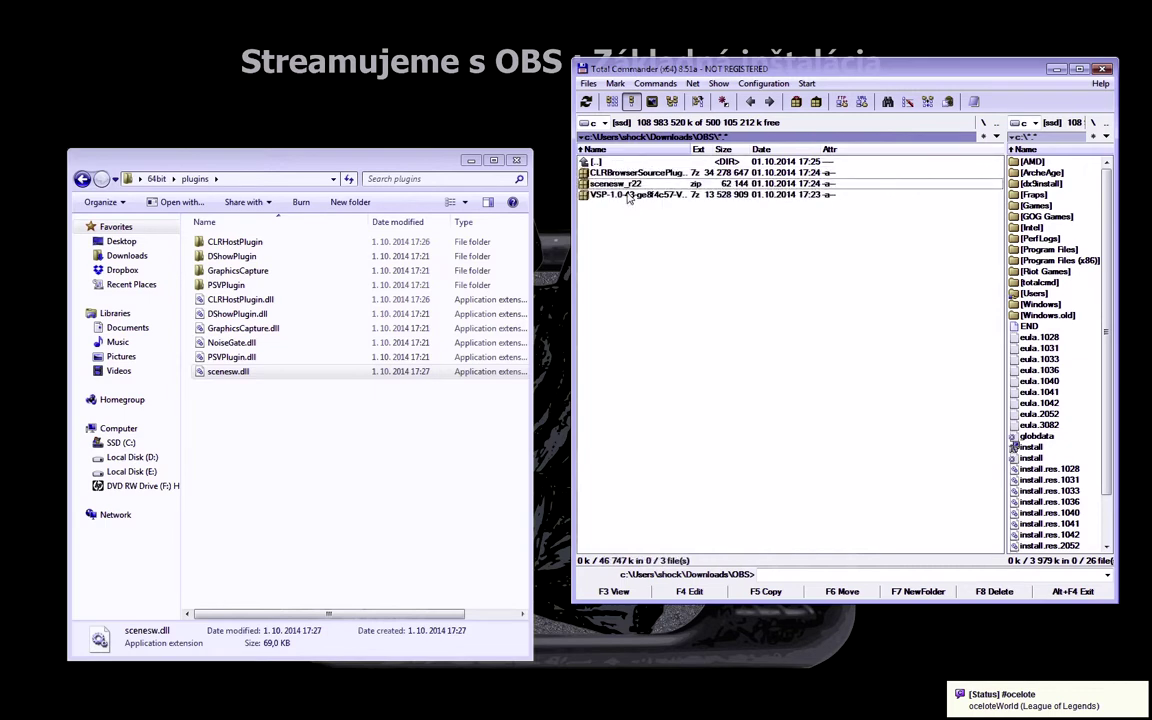
{"action": "double_click", "coordinate": [629, 196]}
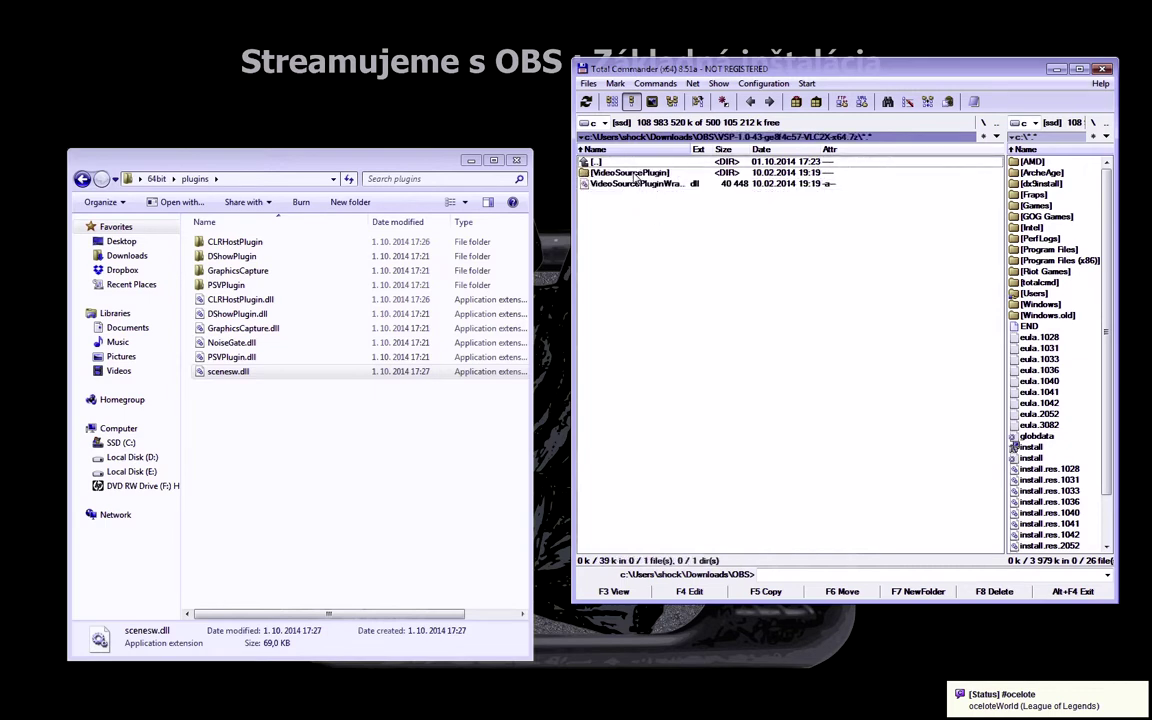
{"action": "left_click", "coordinate": [621, 174]}
{"action": "left_click", "coordinate": [626, 184], "text": "shift"}
{"action": "left_click_drag", "start_coordinate": [626, 184], "coordinate": [253, 441]}
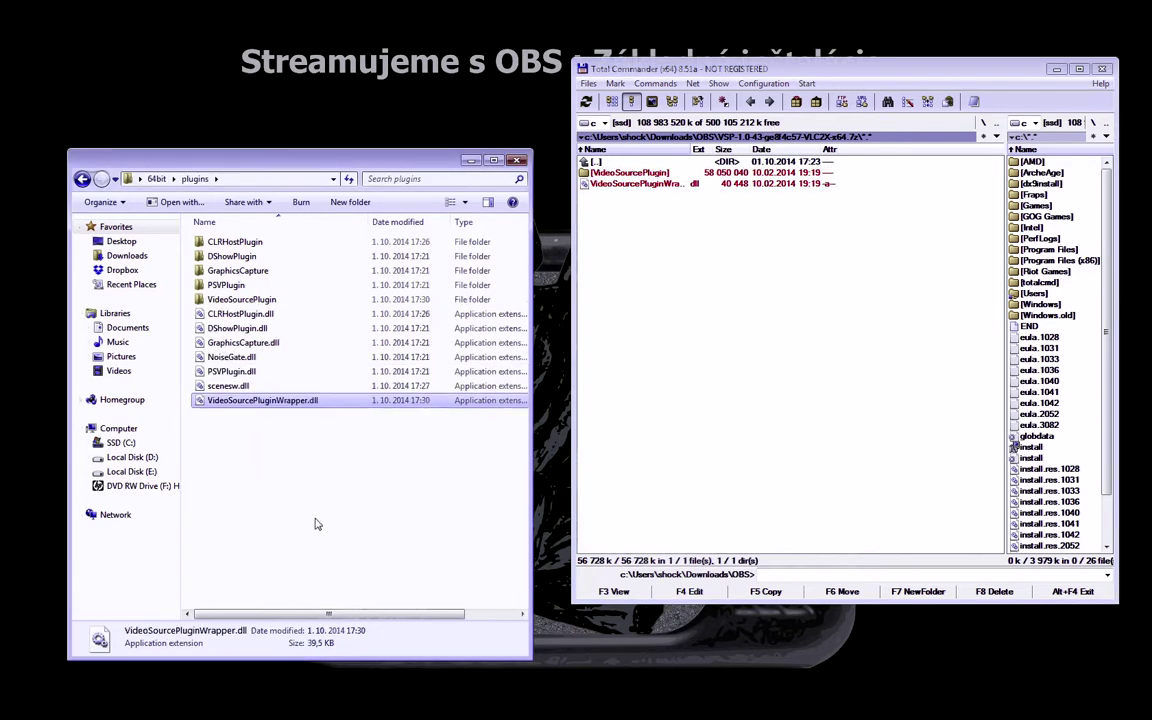
Minimize Total Commander, launch OBS from its desktop shortcut and place its window beside the plugins folder.
{"action": "left_click", "coordinate": [1056, 69]}
{"action": "left_click_drag", "start_coordinate": [434, 158], "coordinate": [875, 81]}
{"action": "double_click", "coordinate": [284, 240]}
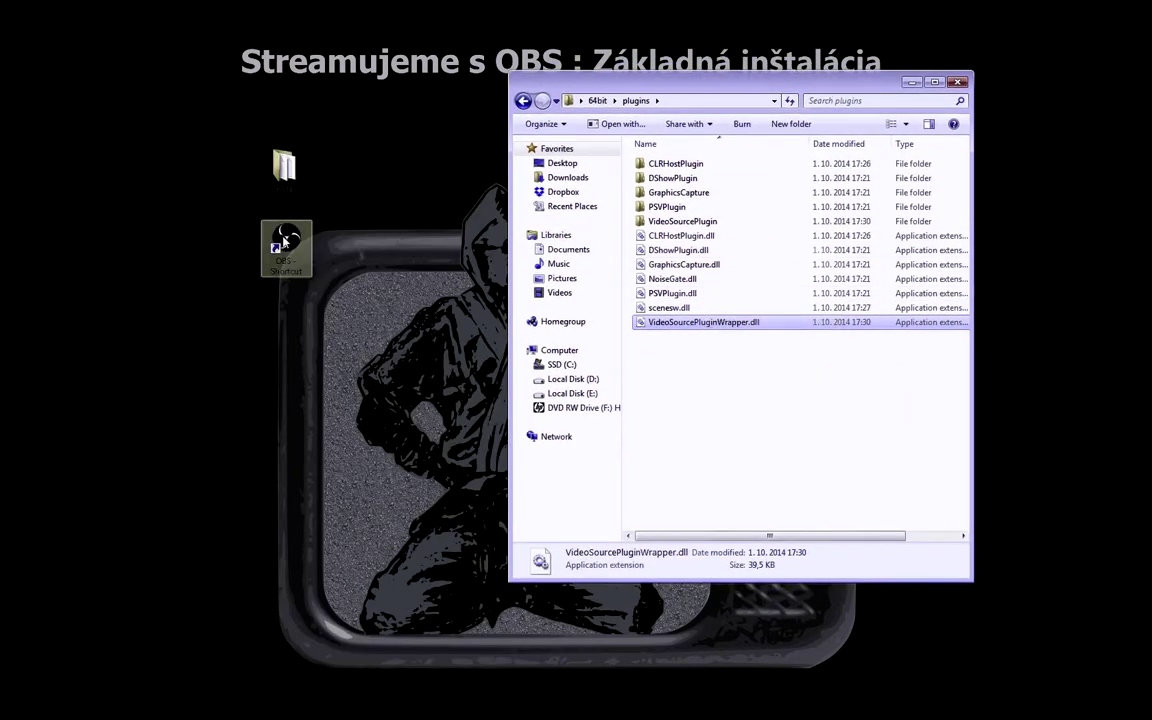
{"action": "left_click_drag", "start_coordinate": [657, 62], "coordinate": [235, 173]}
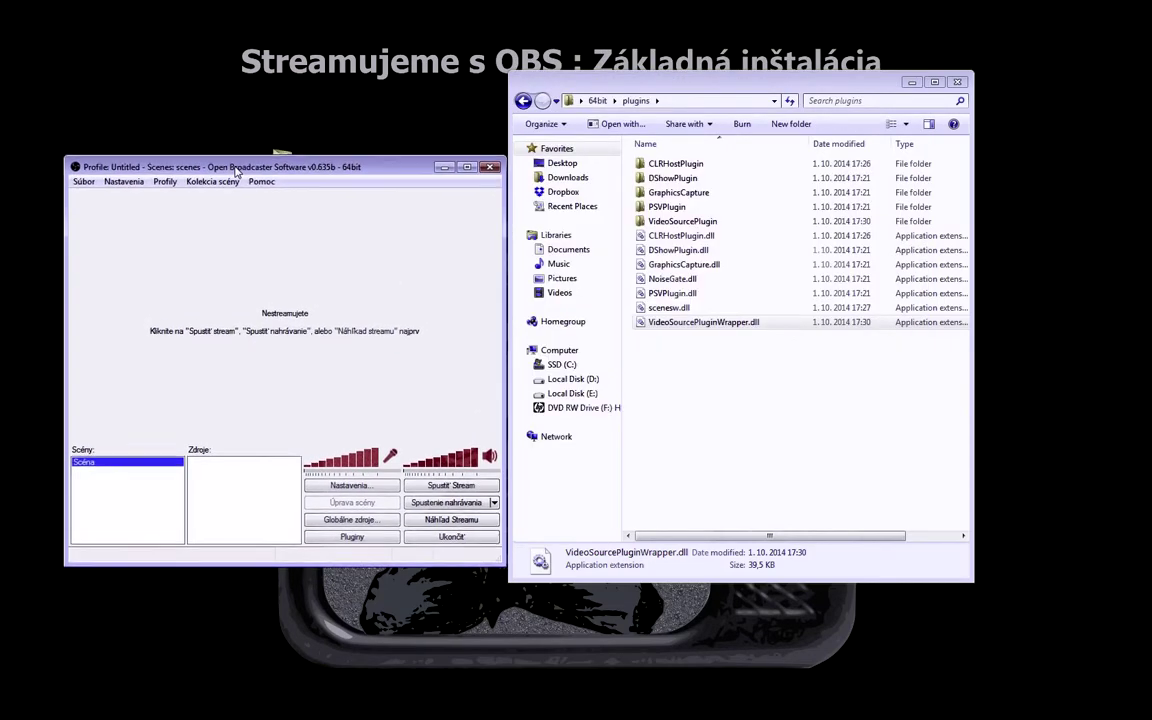
Open the OBS plugin list, check the CLR Host Plugin, Video Source and OBS Scene switcher entries, and close the list.
{"action": "left_click", "coordinate": [352, 537]}
{"action": "left_click", "coordinate": [405, 270]}
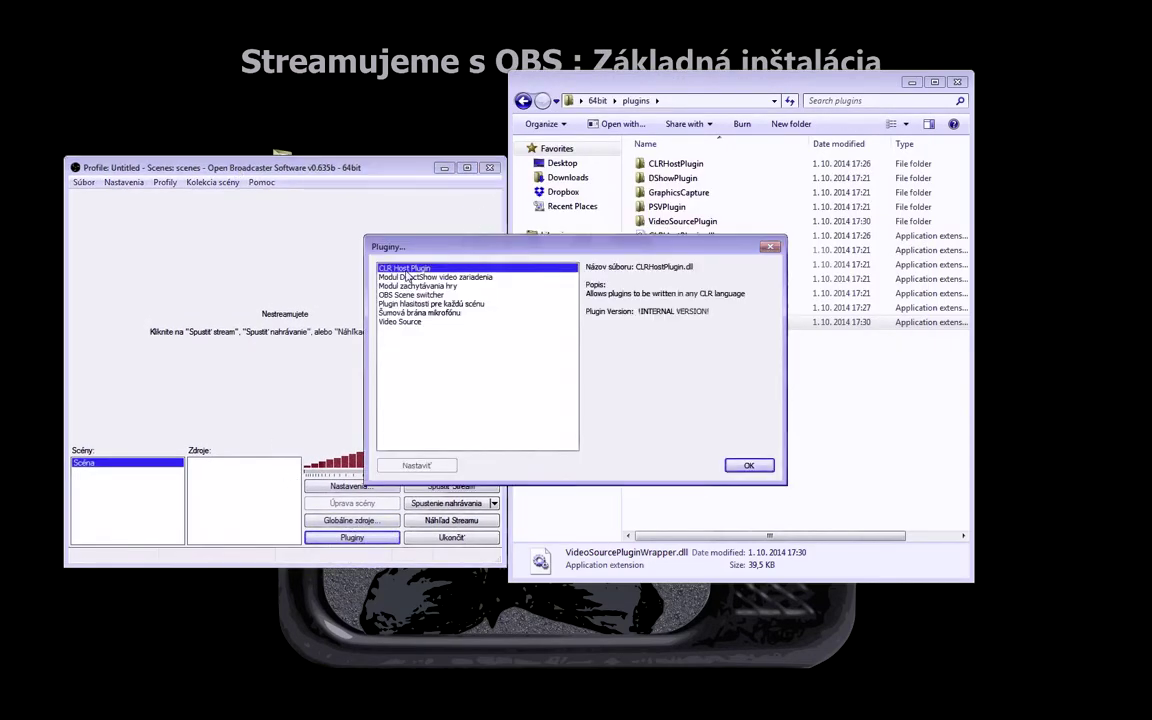
{"action": "left_click_drag", "start_coordinate": [481, 251], "coordinate": [235, 240]}
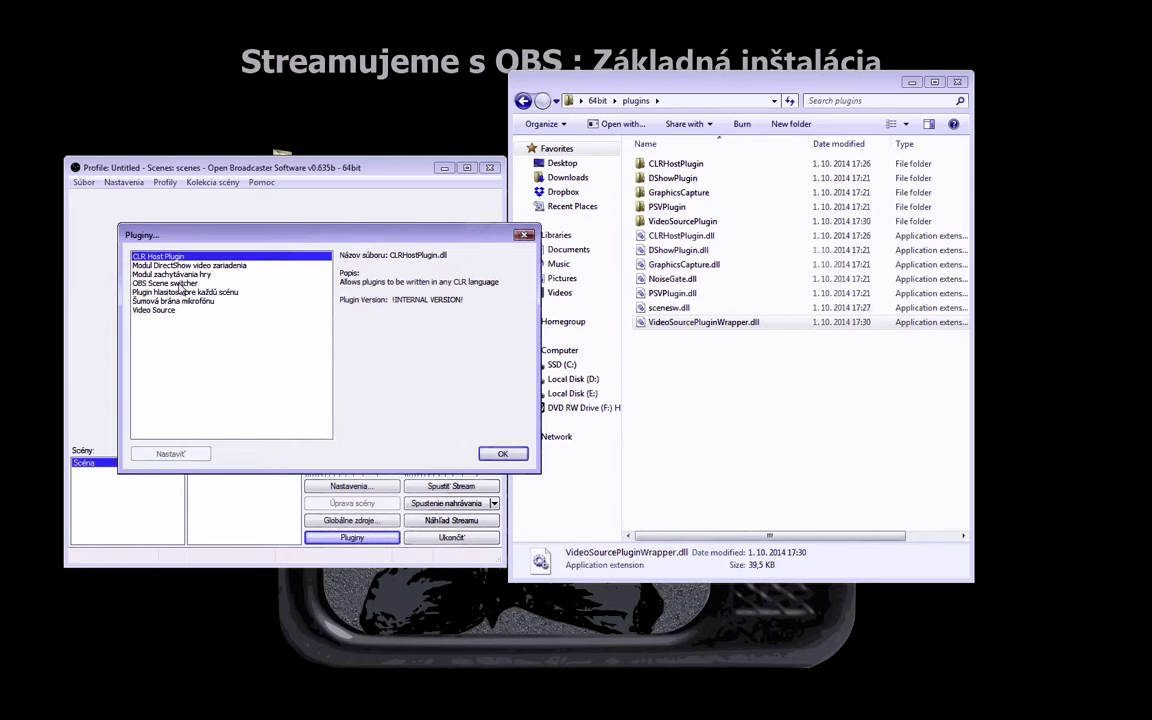
{"action": "left_click", "coordinate": [156, 312]}
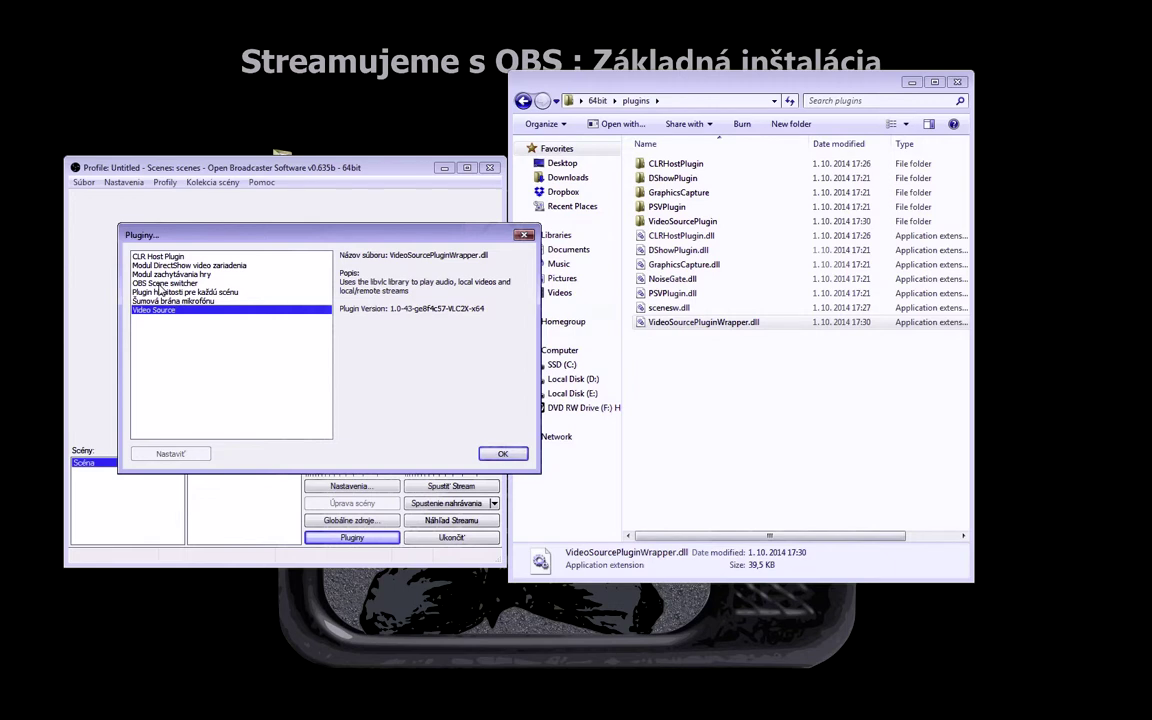
{"action": "left_click", "coordinate": [160, 284]}
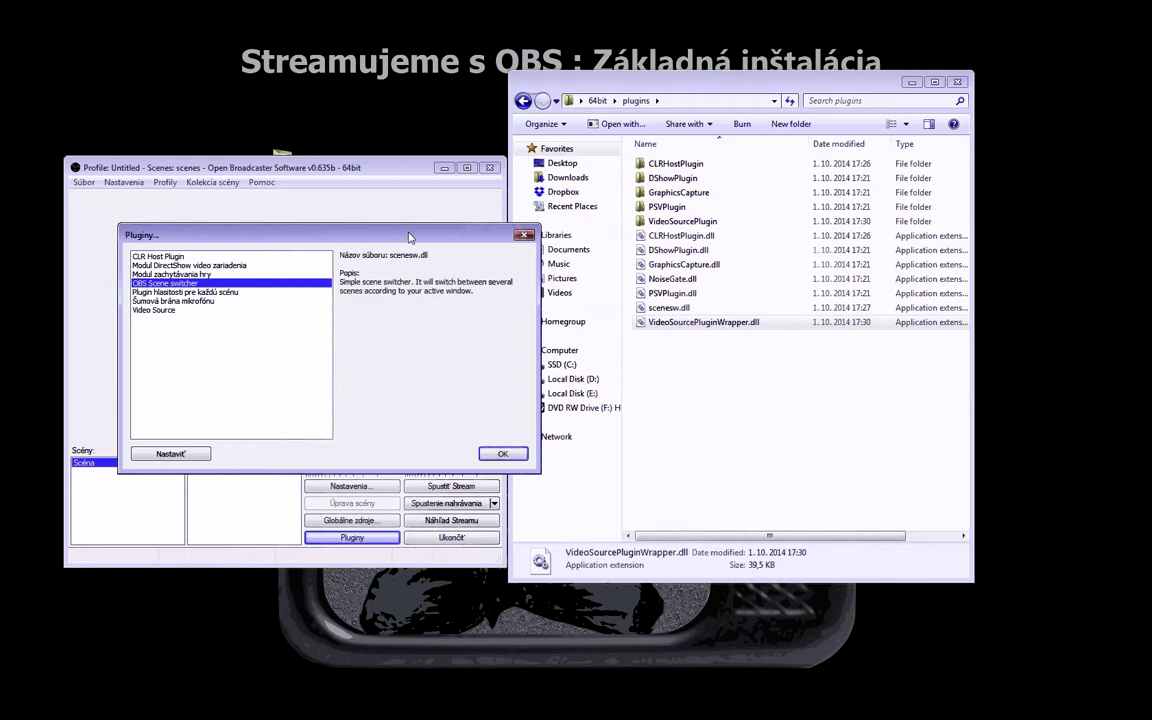
{"action": "left_click_drag", "start_coordinate": [410, 237], "coordinate": [370, 238]}
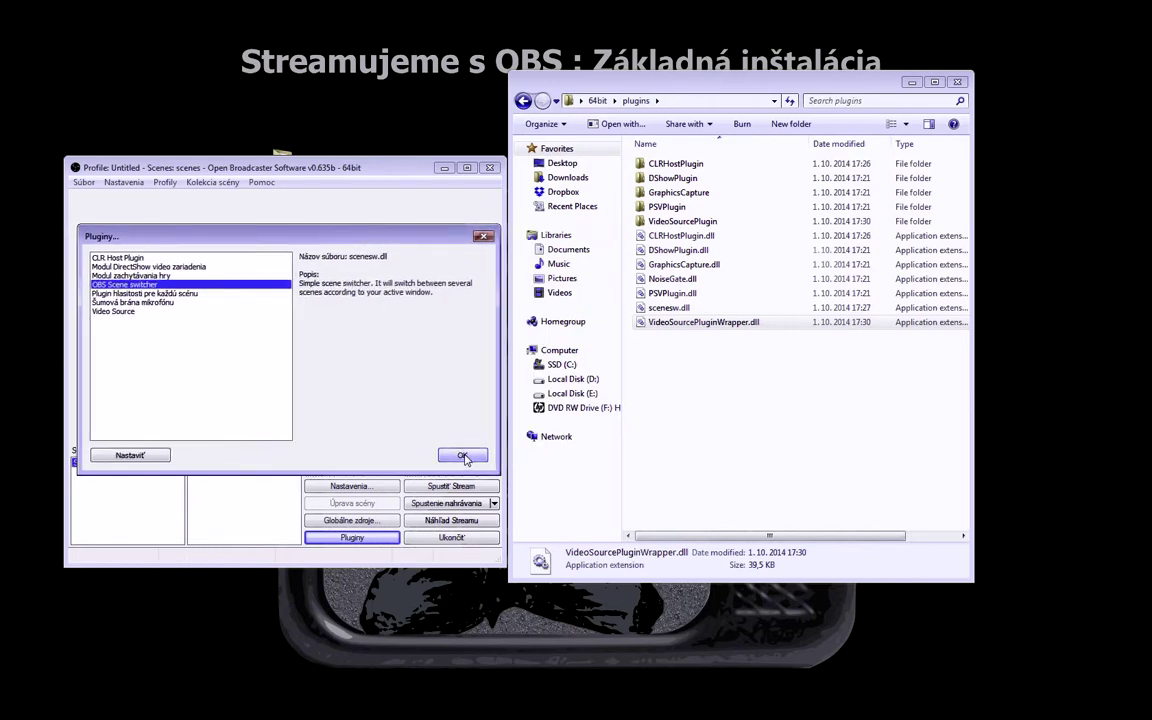
{"action": "left_click", "coordinate": [463, 457]}
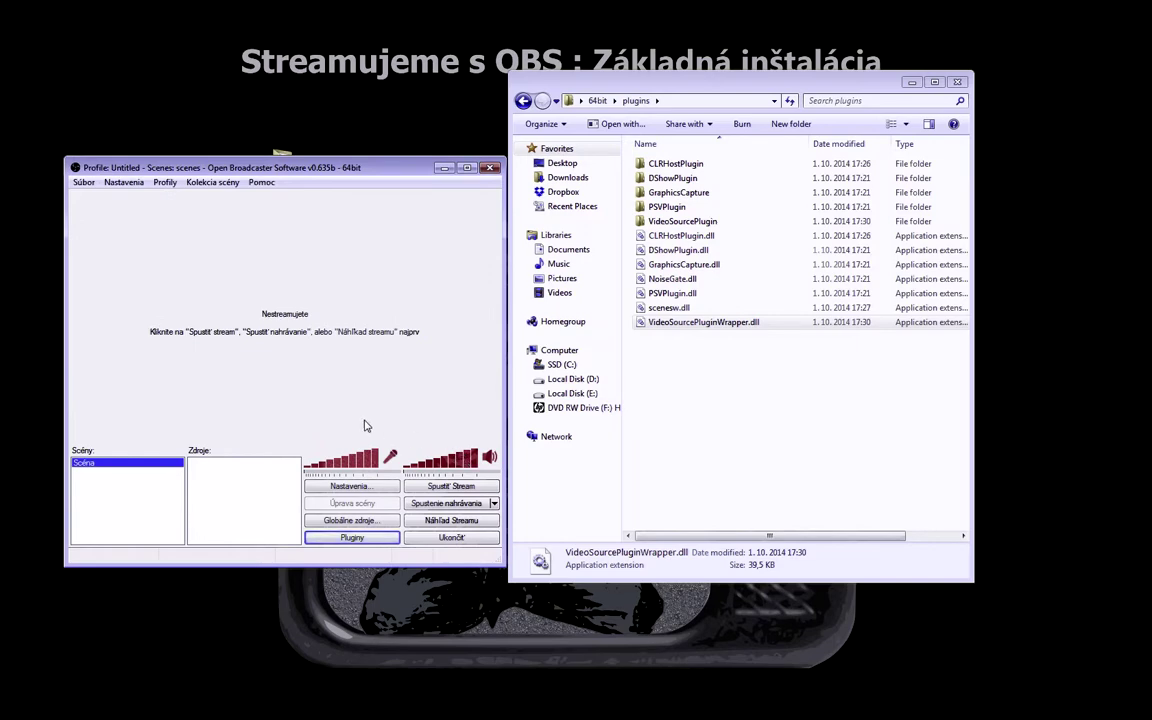